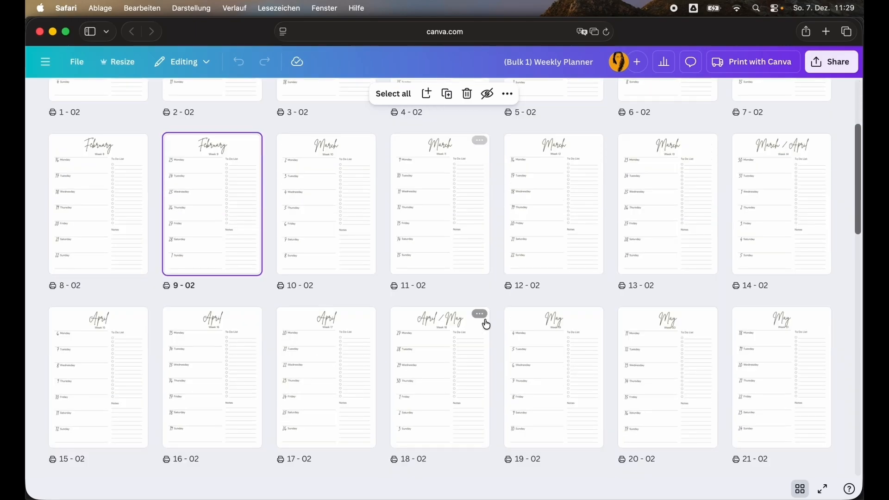
scroll(503, 327, down, 10)
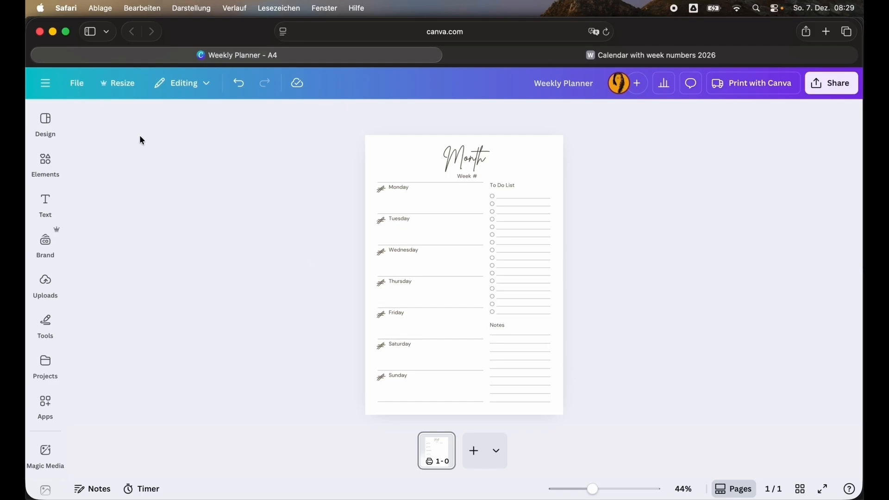
Search the design templates for "Weekly Planner" and browse the template results
click(45, 125)
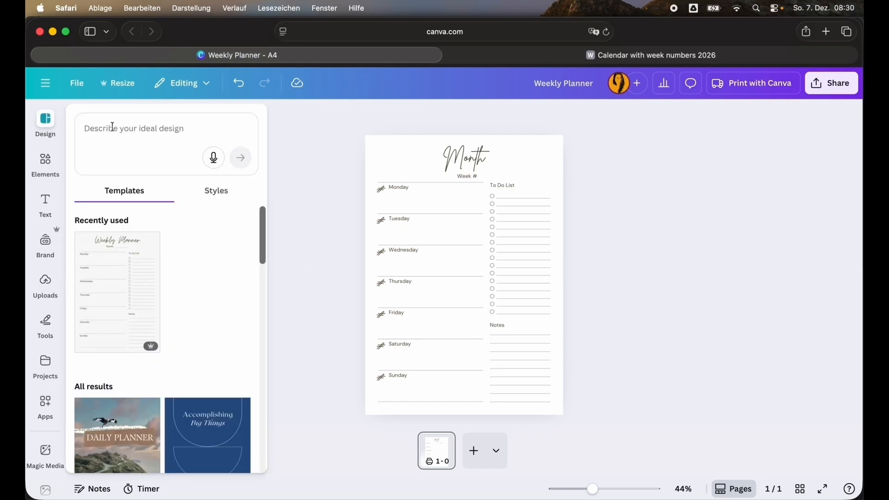
click(111, 127)
text(Weekly Pla)
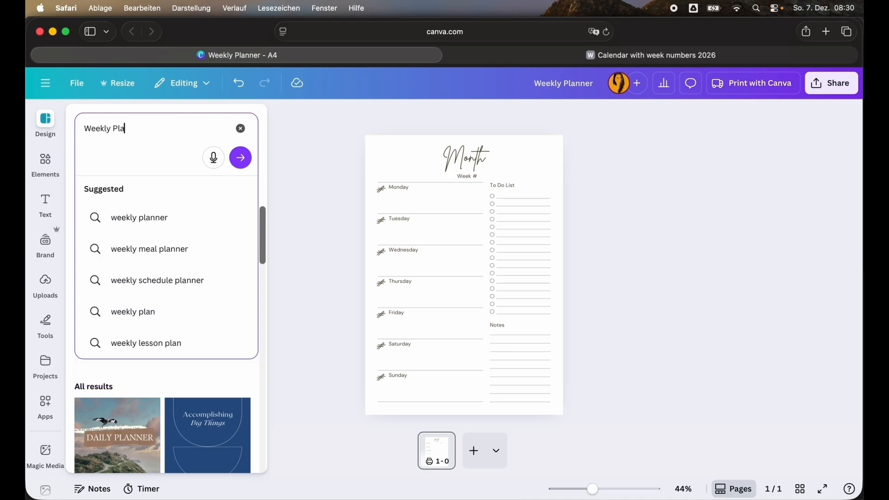
text(nner)
key(Return)
scroll(134, 310, down, 5)
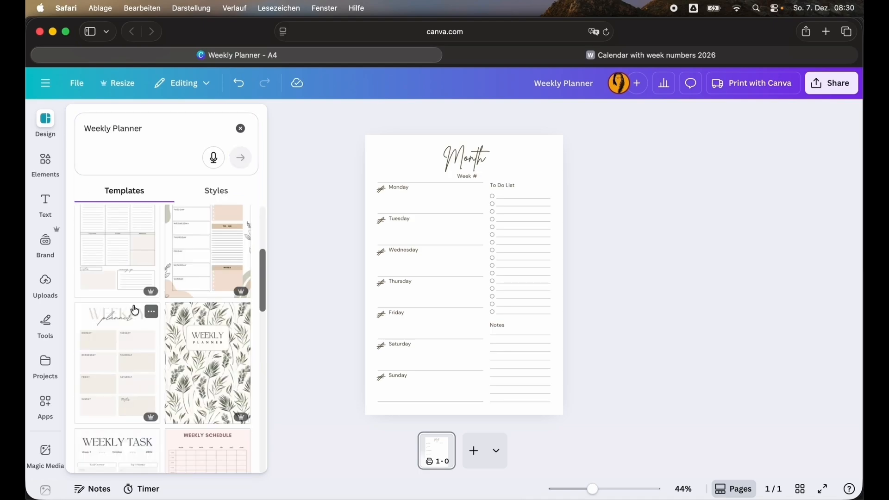
scroll(134, 311, down, 4)
scroll(155, 317, down, 3)
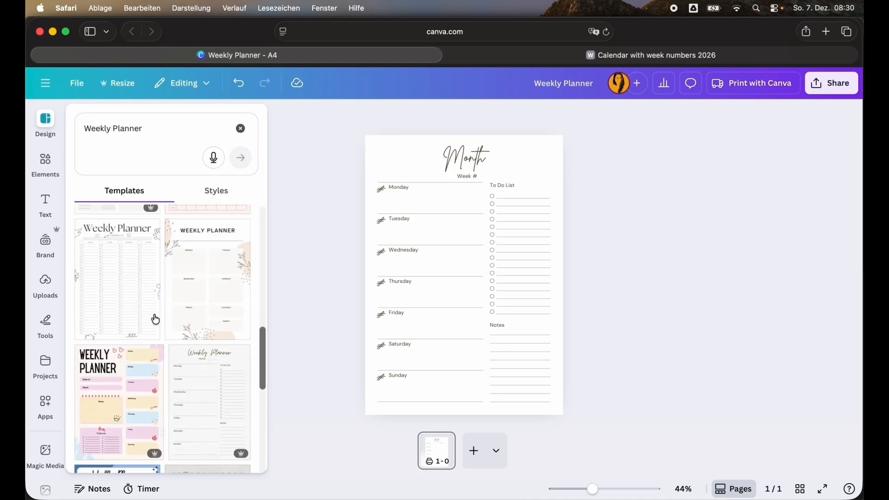
scroll(207, 352, down, 1)
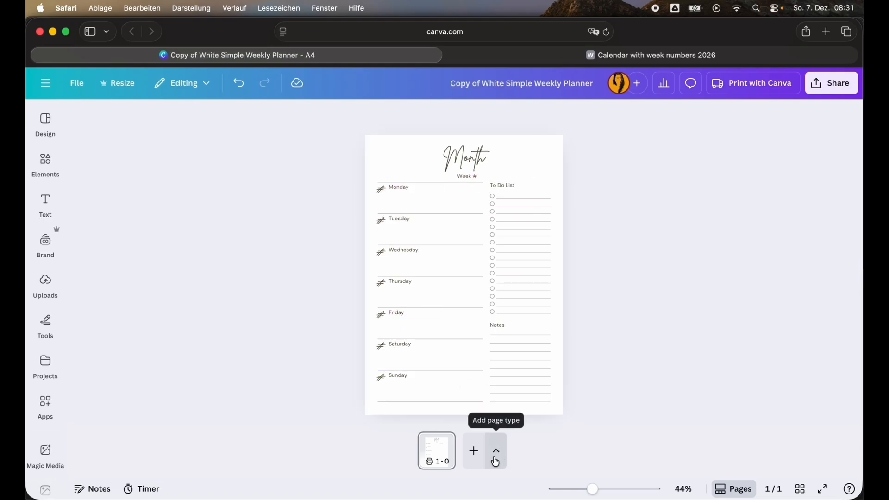
Add a Sheet page to the design and enter the header Month in cell A1
click(497, 453)
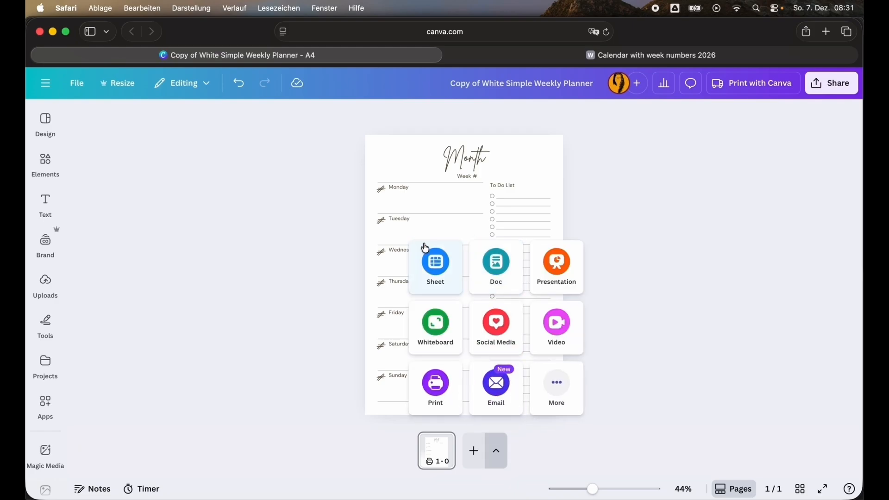
click(434, 264)
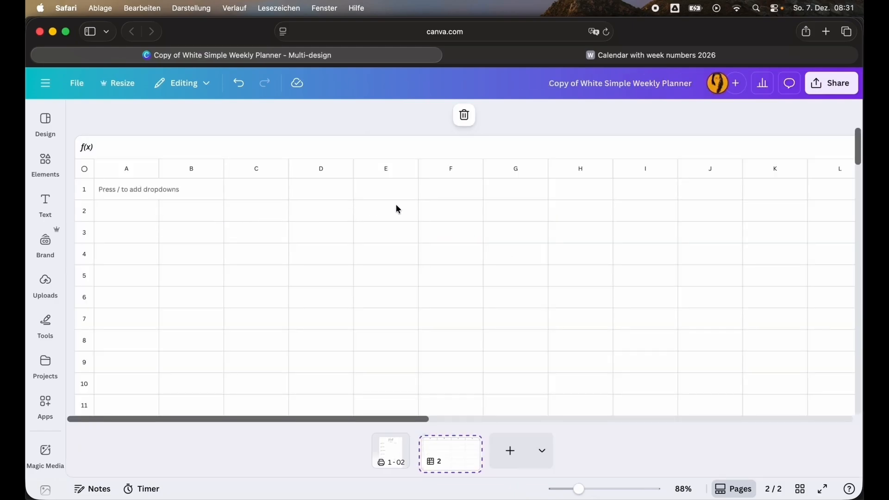
click(135, 193)
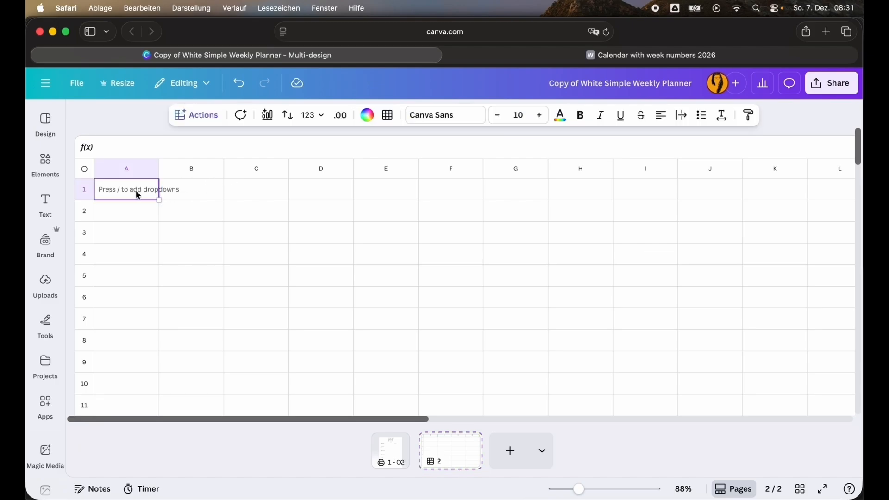
text(Month)
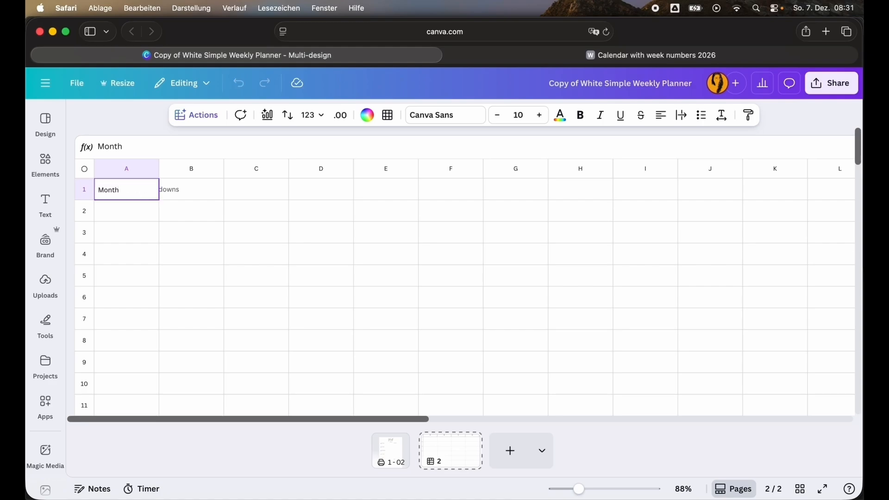
Check the planner page's text fields, and add the headers Week, Mon, Tue, Wed, Thu, Fri, Sat and Sun in B1 to I1 of the sheet
click(387, 452)
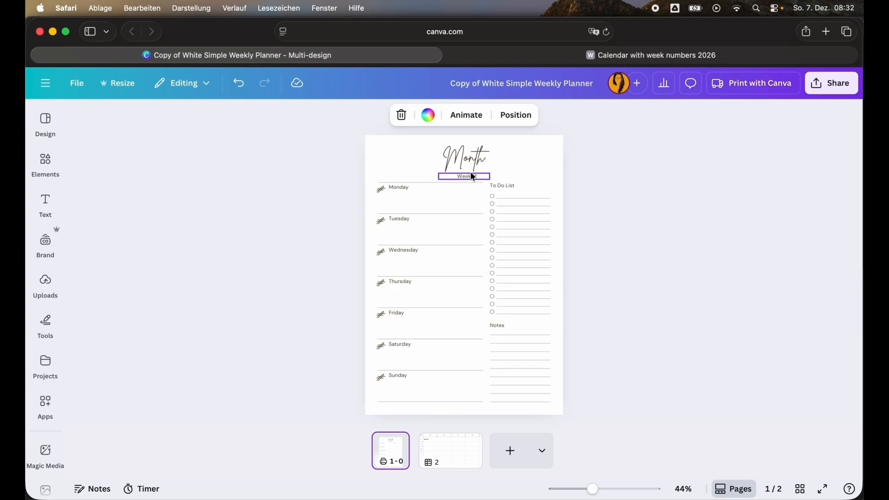
click(445, 456)
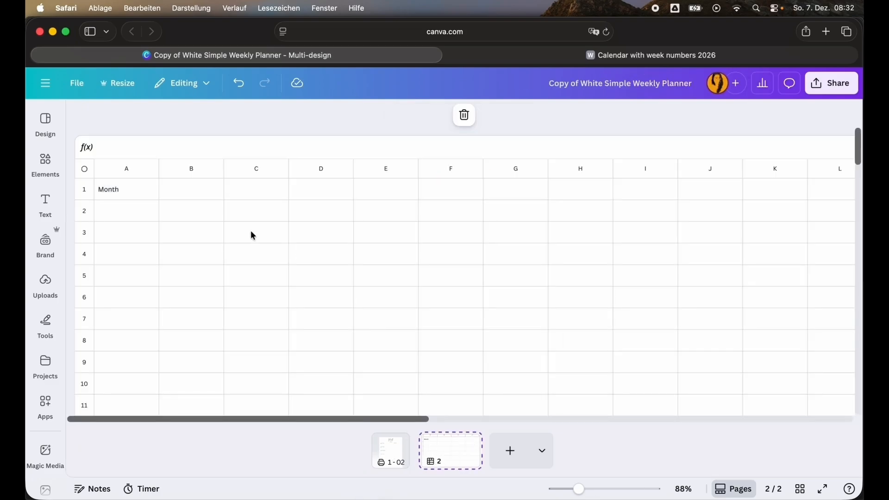
click(265, 194)
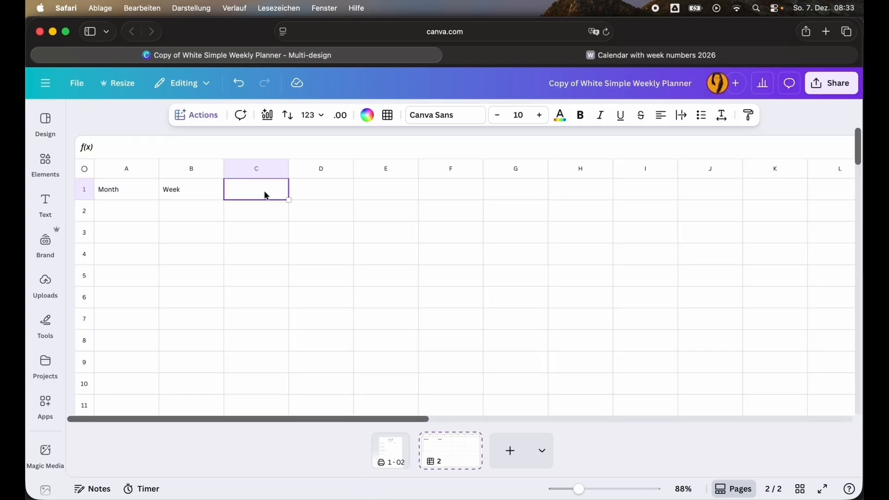
text(Mon)
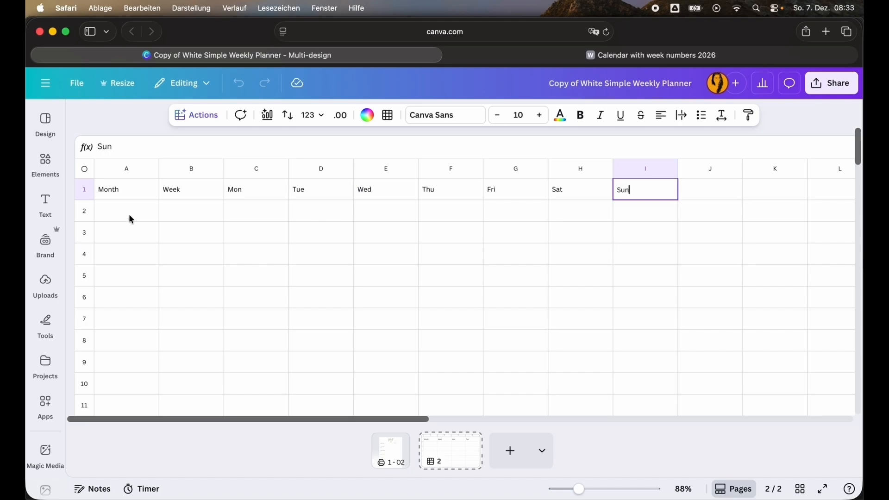
Enter January in cell A2 under the Month header
mouse_move(129, 214)
mouse_down()
mouse_move(225, 232)
mouse_move(570, 246)
mouse_move(131, 213)
mouse_up()
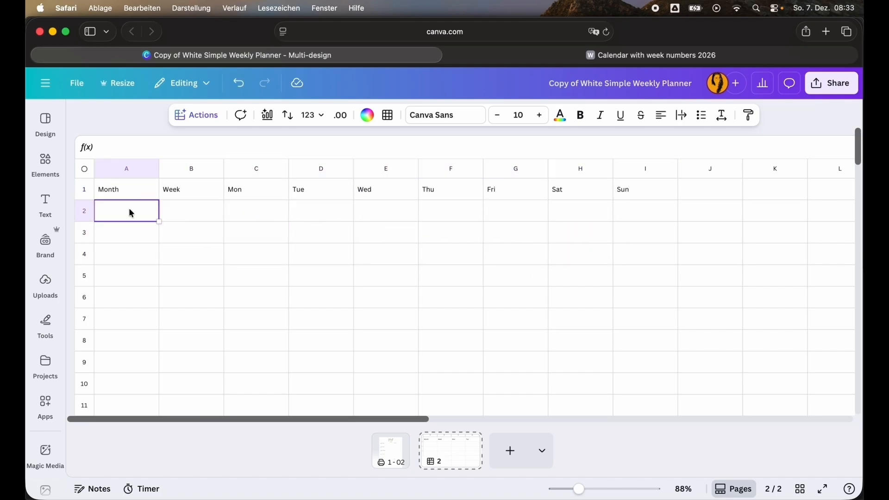
text(January)
click(179, 213)
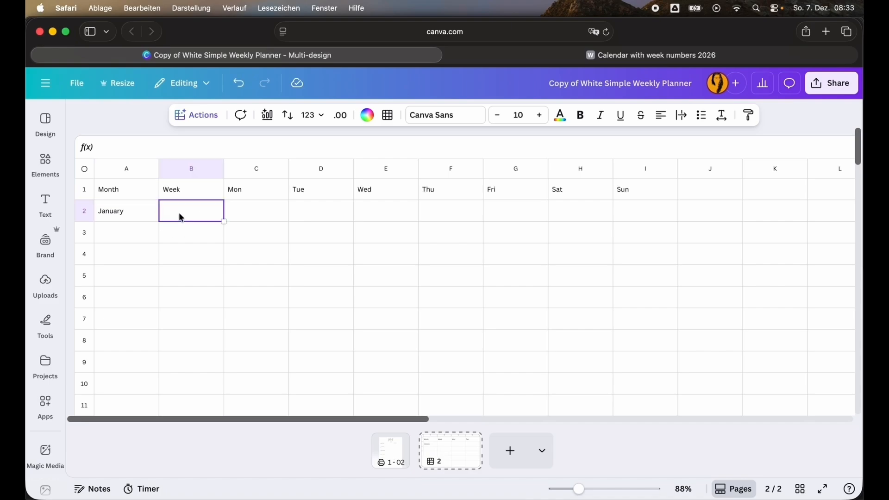
text(1)
mouse_move(620, 58)
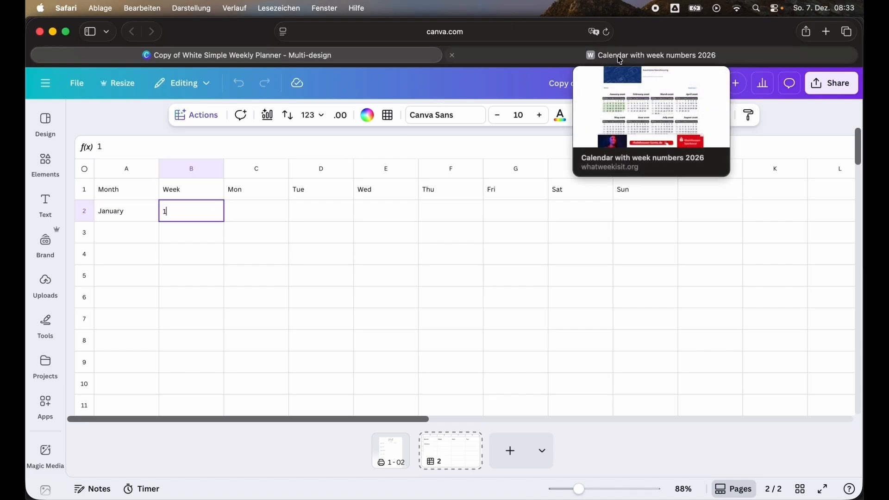
key(BackSpace)
Copy the January 2026 week numbers and dates from the "Calendar with week numbers 2026" page and return to the sheet
click(625, 56)
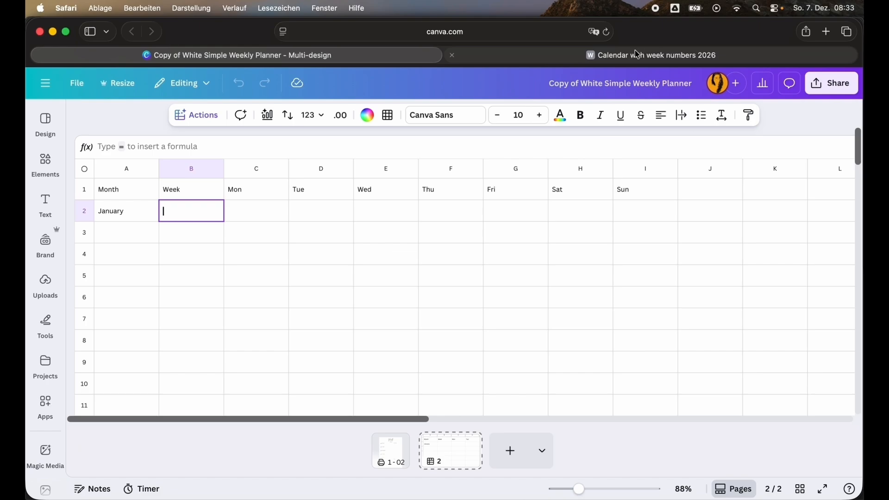
click(189, 251)
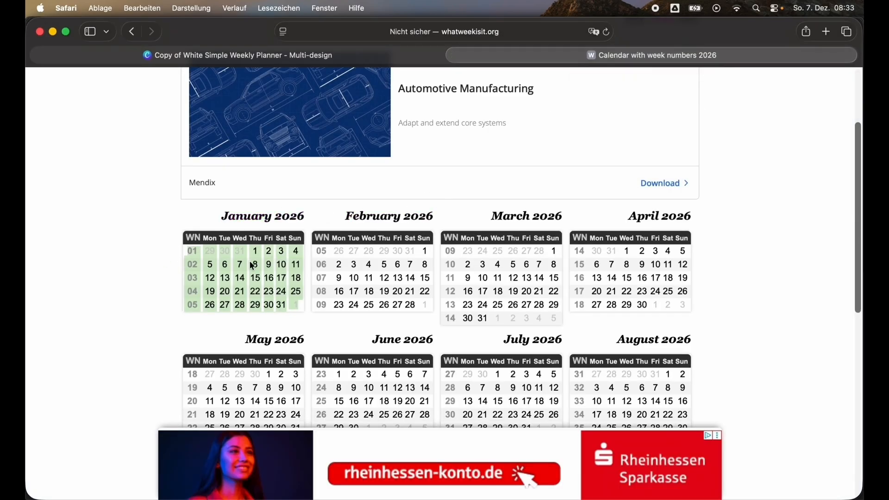
click(273, 56)
Paste the copied January calendar data as values only into the sheet, starting at cell B2
right_click(188, 214)
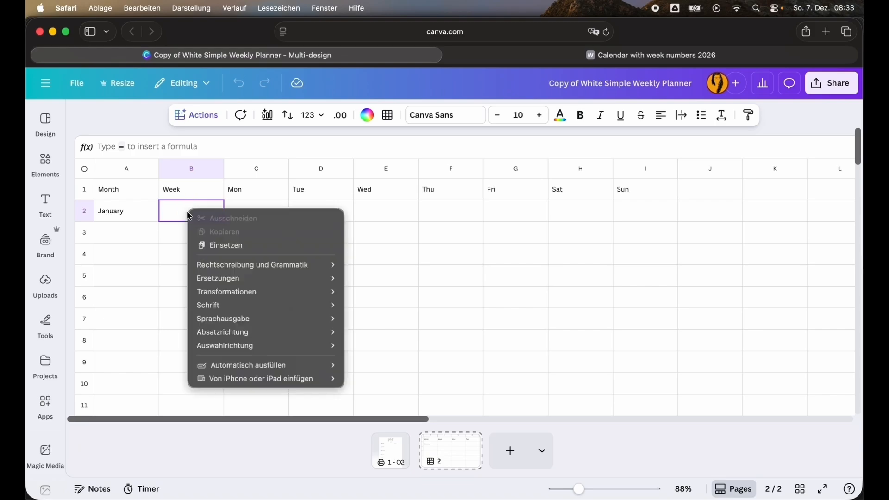
click(181, 215)
right_click(190, 215)
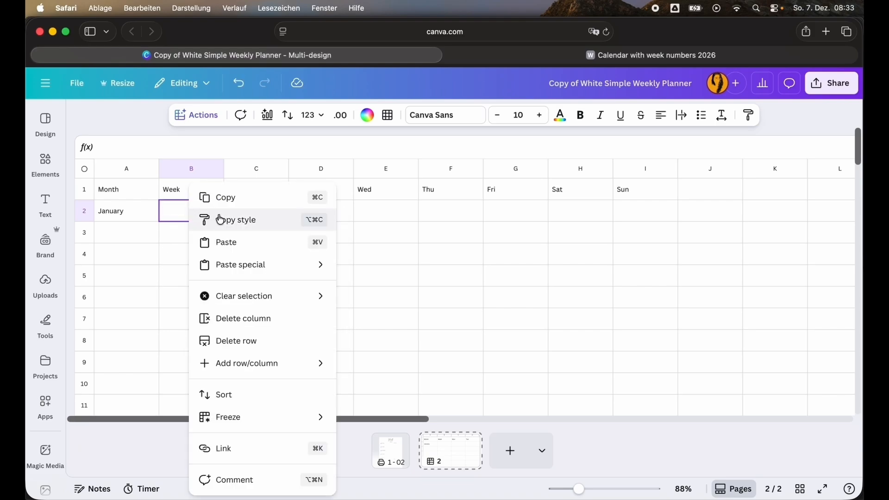
mouse_move(271, 275)
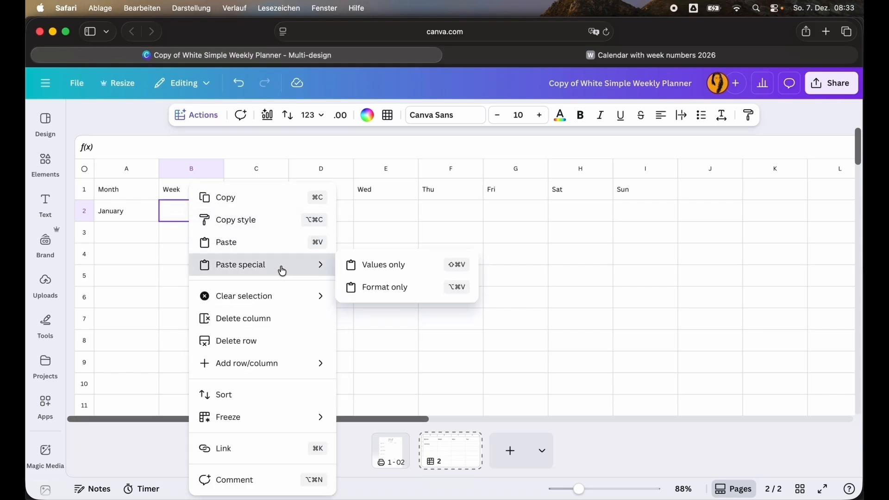
click(378, 268)
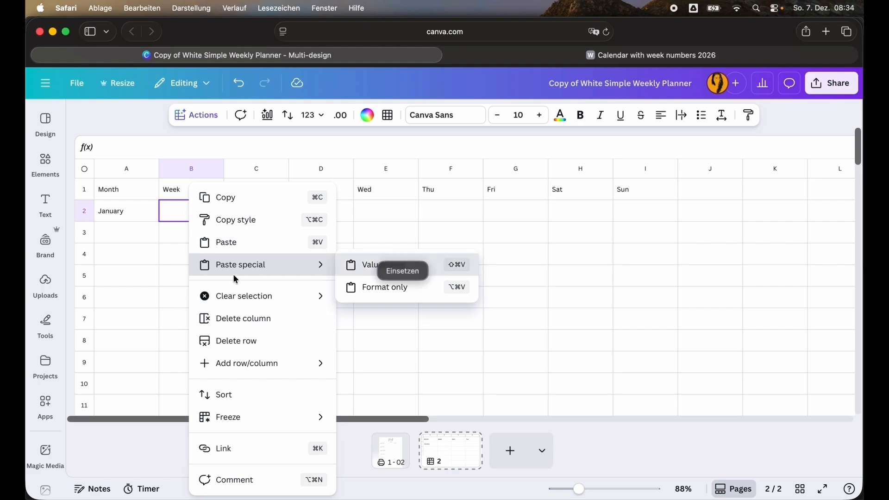
click(385, 277)
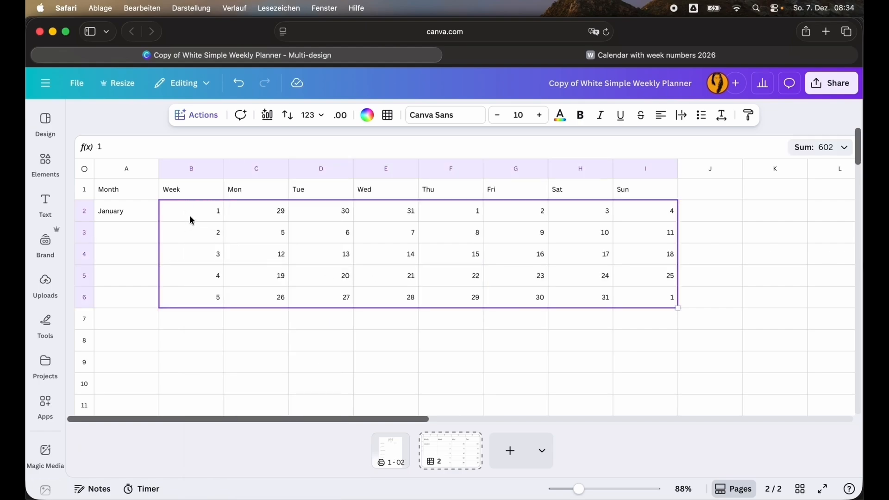
Review the pasted week numbers and dates, and fill January from cell A2 down to A6
drag(197, 218, 199, 297)
drag(277, 213, 674, 298)
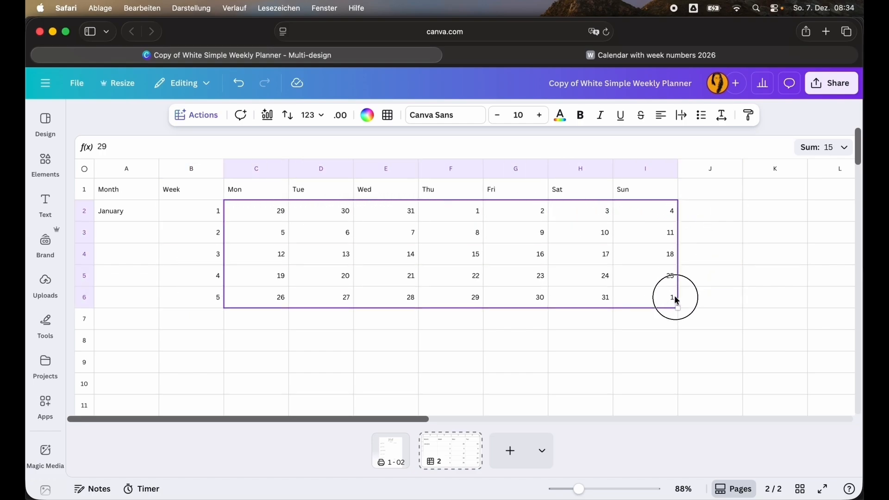
click(125, 211)
drag(159, 222, 156, 304)
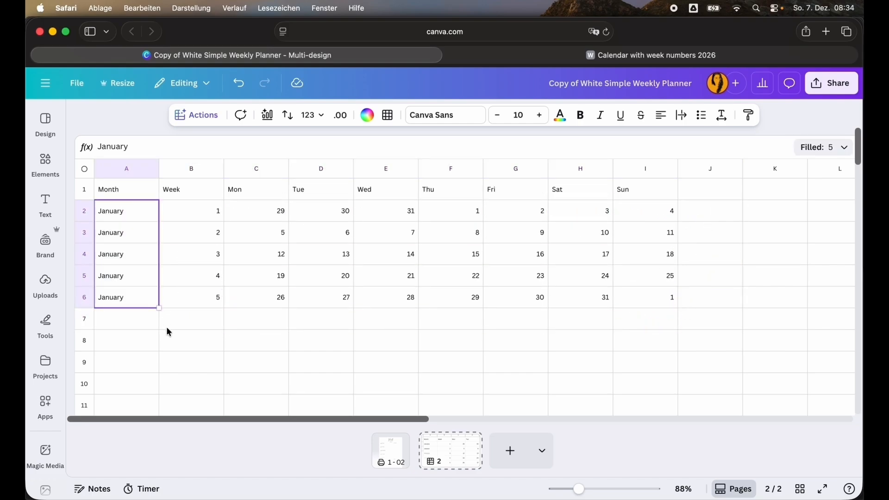
Change the month in cell A2 to "December / January"
double_click(111, 211)
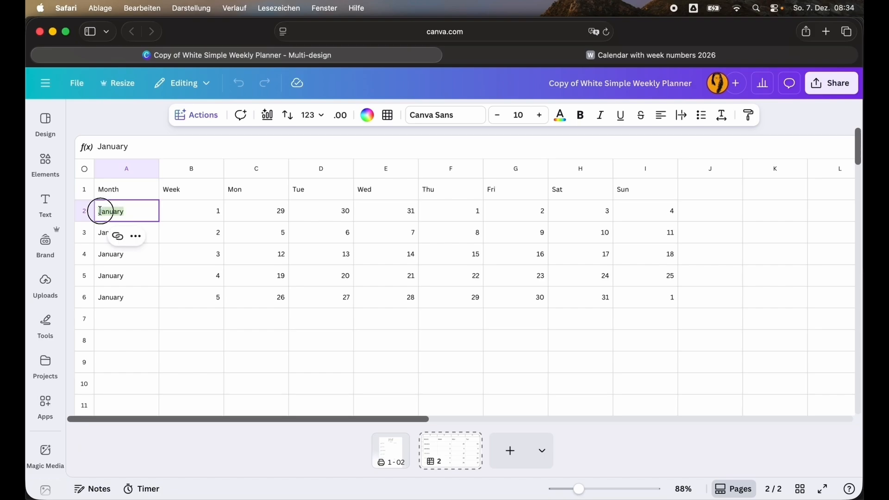
click(97, 211)
text(December /)
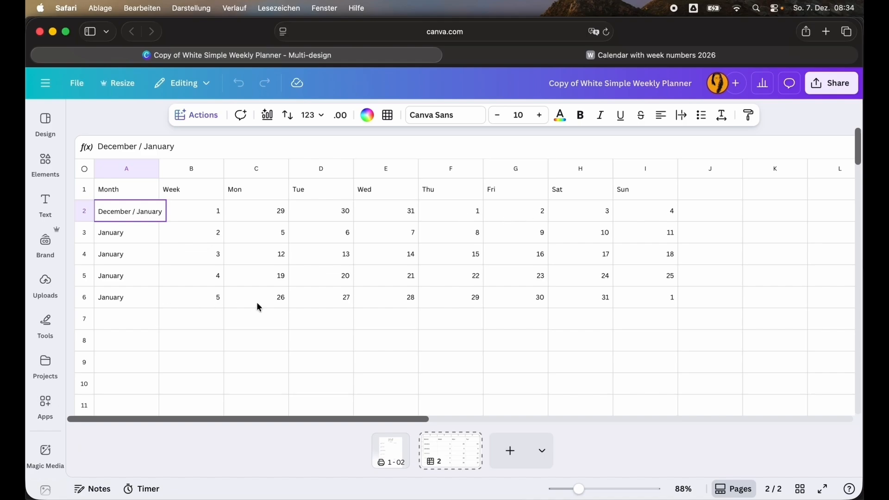
Change the month in cell A6 to "January / February"
double_click(133, 297)
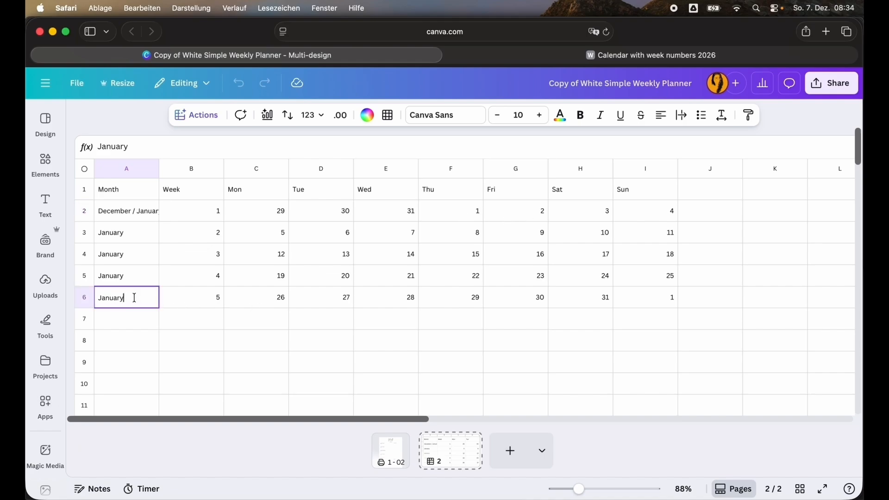
text(/ February)
click(321, 318)
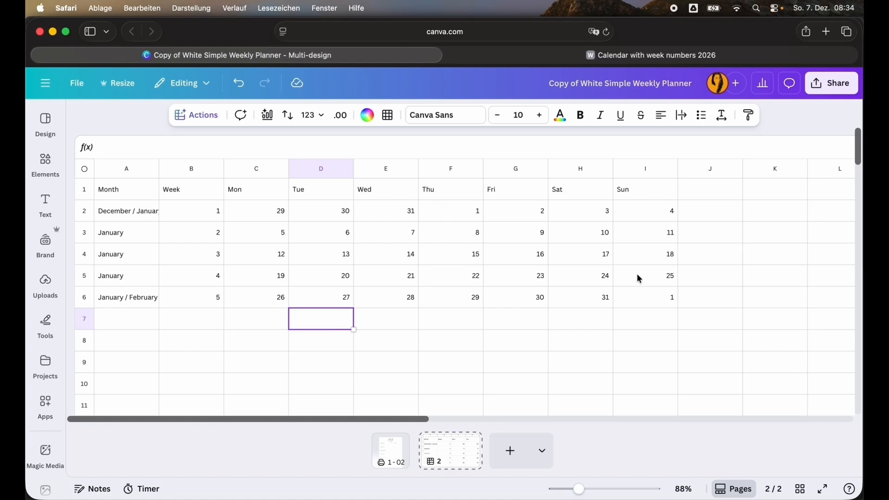
click(603, 57)
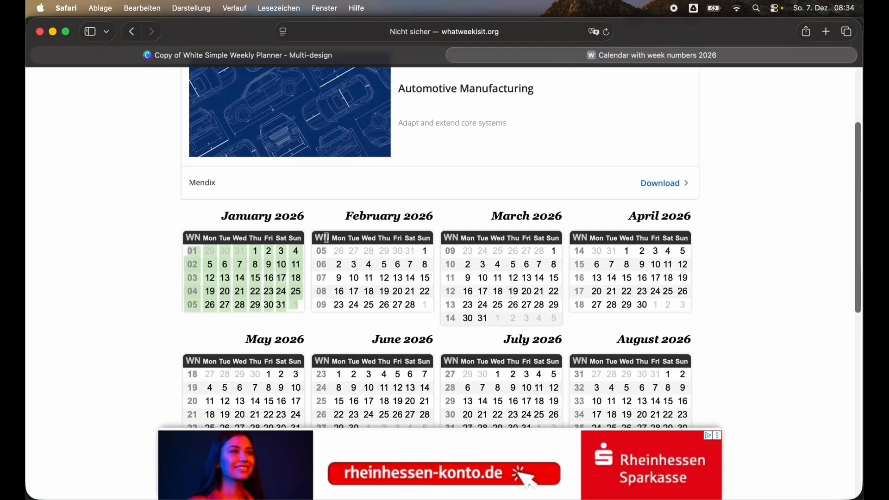
scroll(432, 273, up, 5)
click(297, 57)
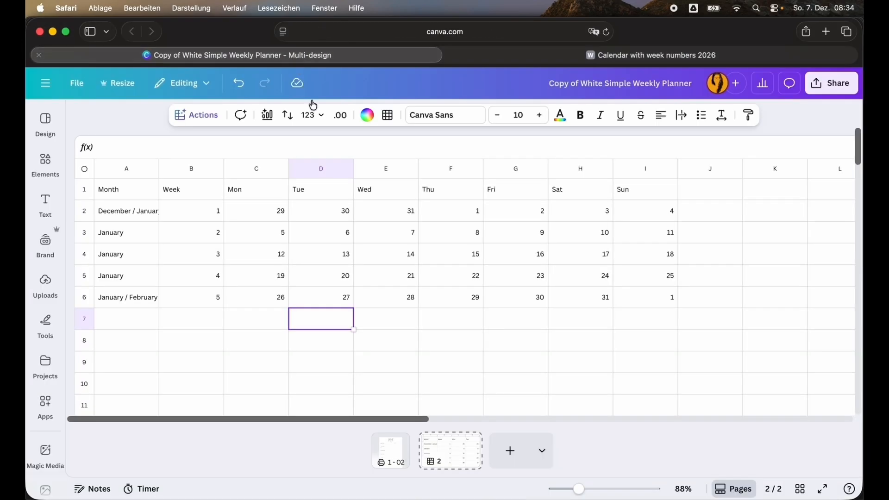
Use Fill empty cells to generate the following weeks in columns A to I from row 7 down, and check February's dates
drag(120, 324, 667, 423)
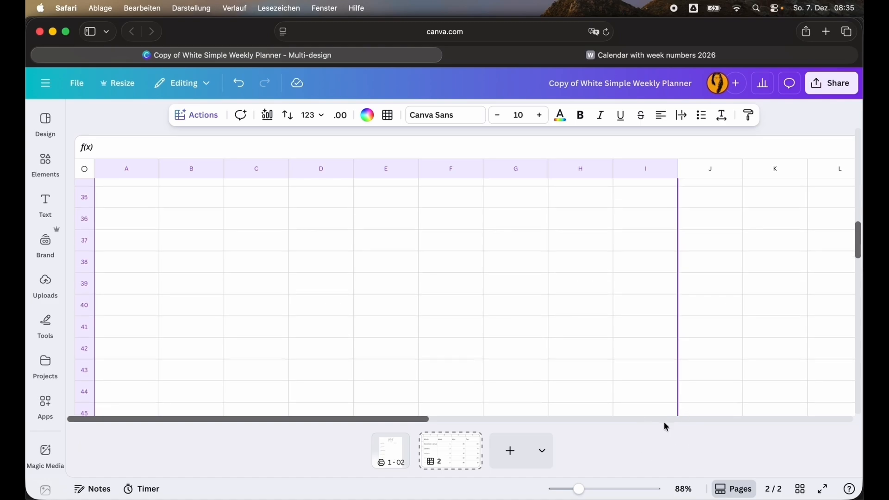
scroll(341, 283, up, 15)
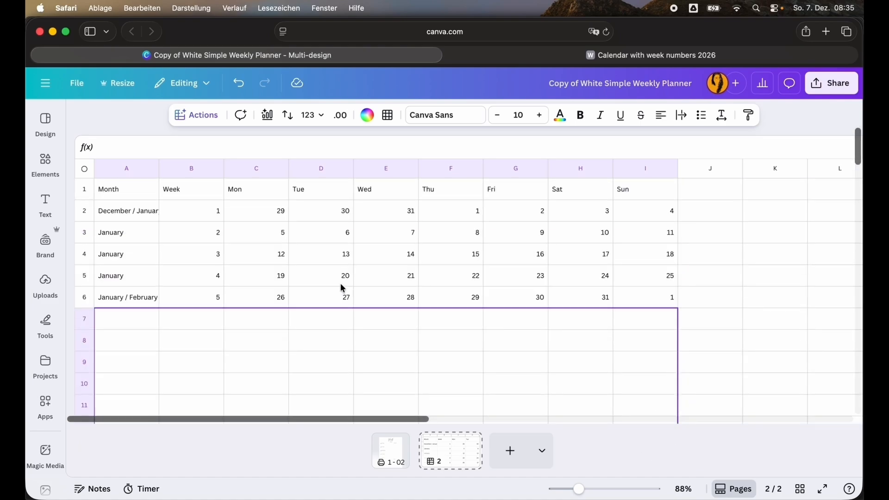
click(207, 117)
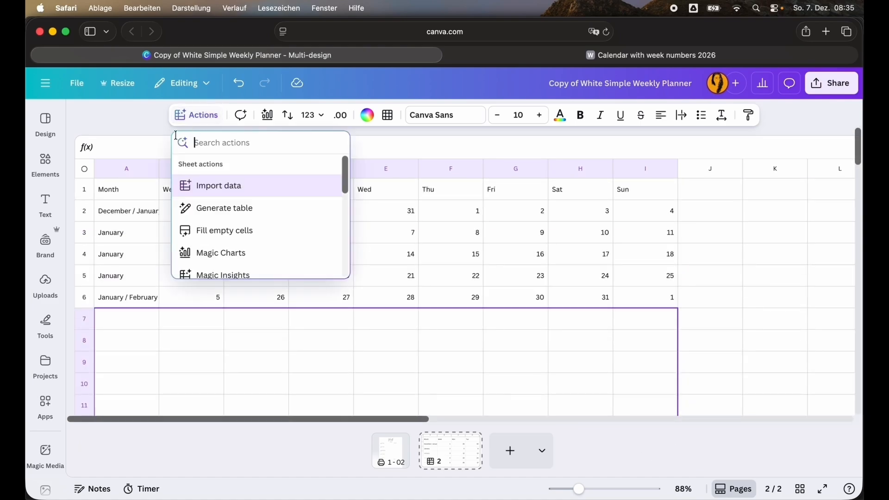
click(232, 234)
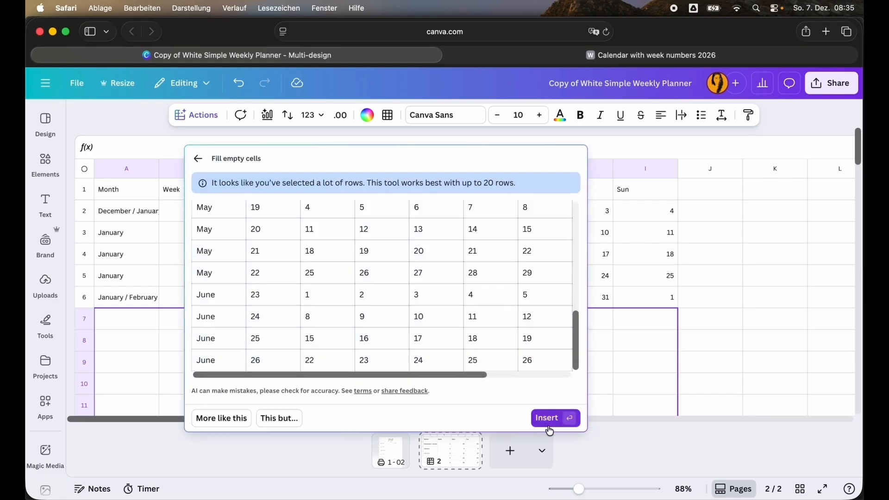
click(553, 419)
scroll(243, 296, down, 1)
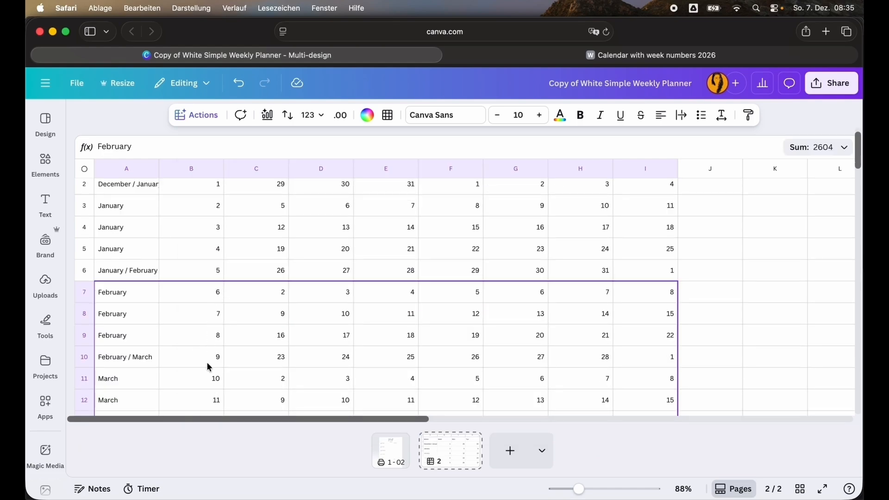
click(270, 289)
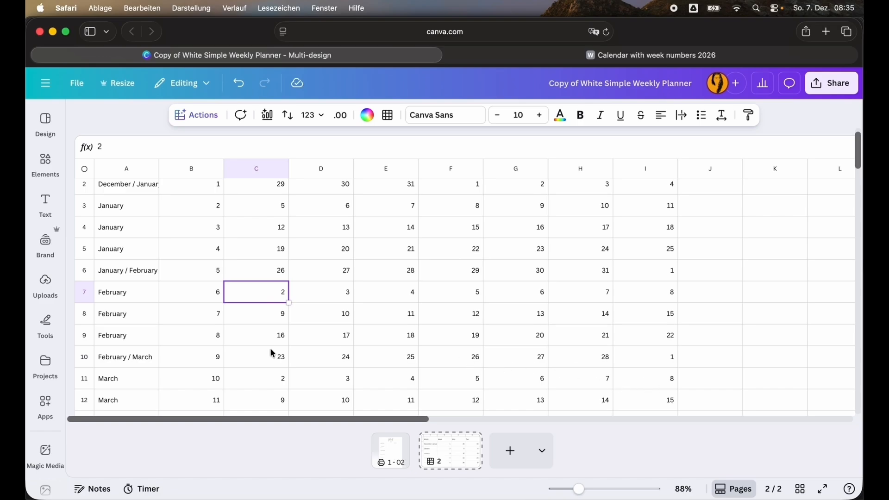
click(605, 360)
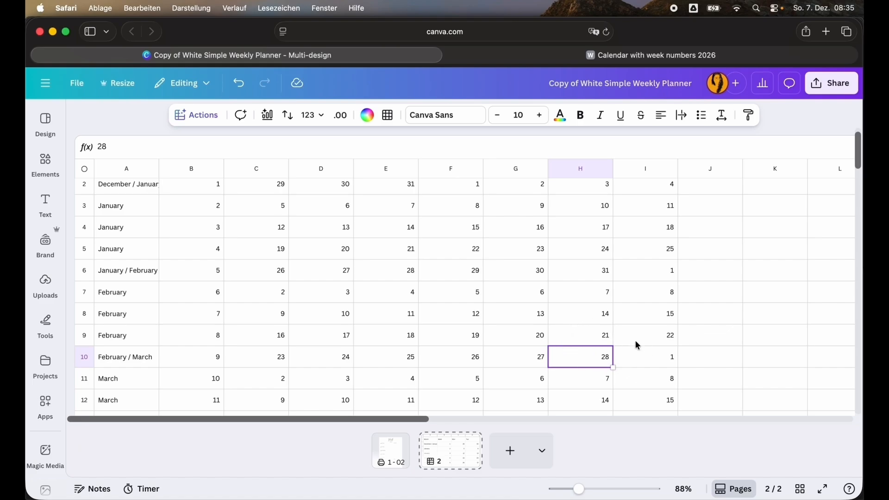
Continue the calendar with Fill empty cells on the blank range A28:I50 and insert the generated weeks starting in July
scroll(465, 306, down, 5)
scroll(465, 306, down, 8)
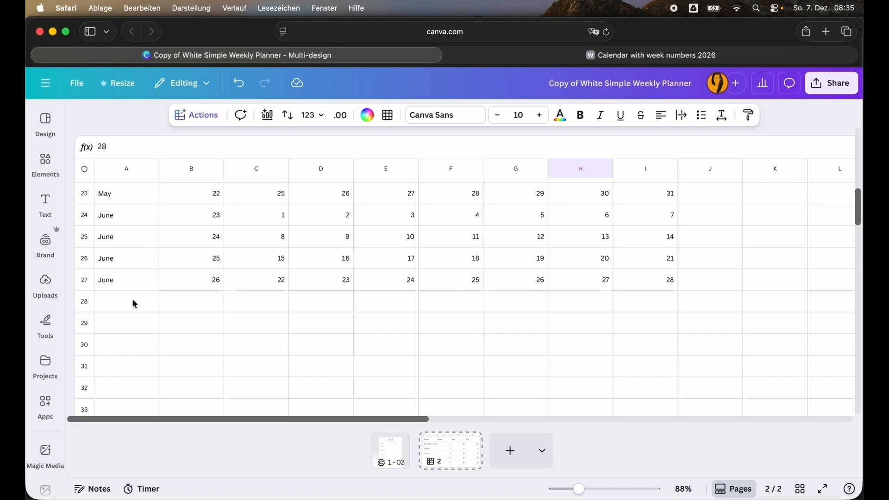
drag(142, 302, 637, 435)
click(207, 118)
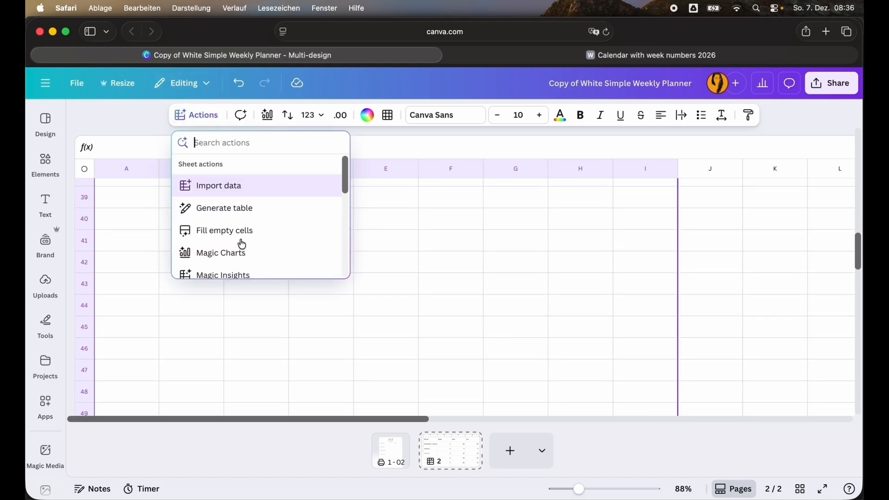
click(238, 238)
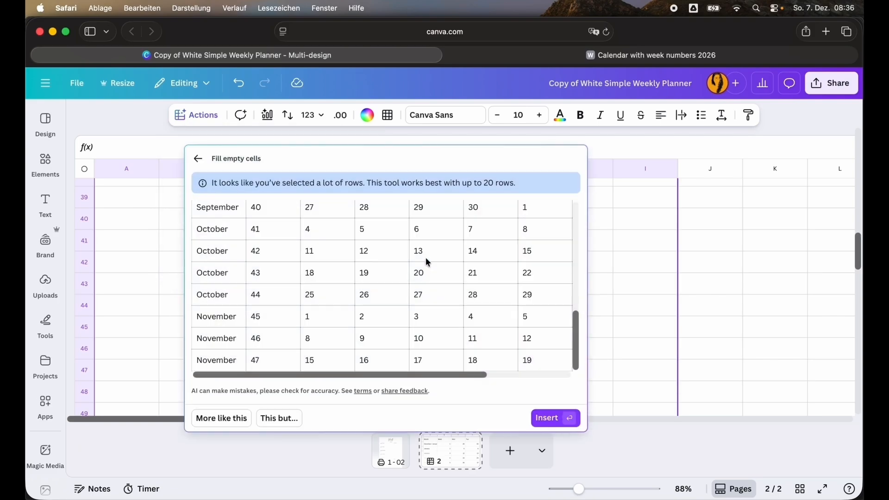
click(546, 418)
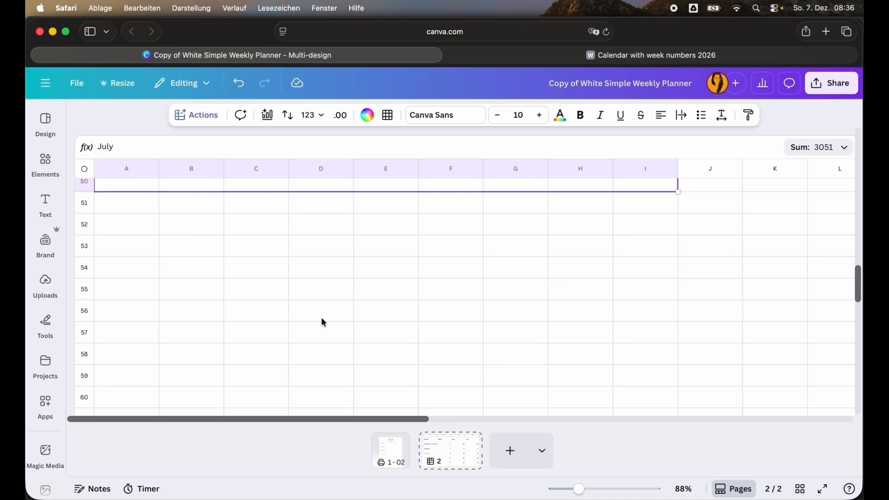
Try to generate the remaining weeks with Fill empty cells in columns A to I from row 49 down
scroll(323, 322, up, 4)
click(133, 362)
scroll(155, 330, down, 2)
drag(113, 273, 658, 404)
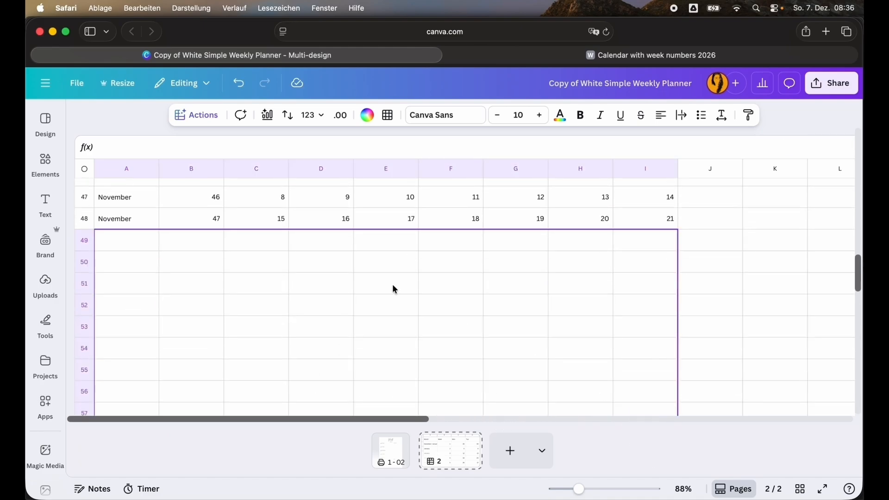
click(209, 119)
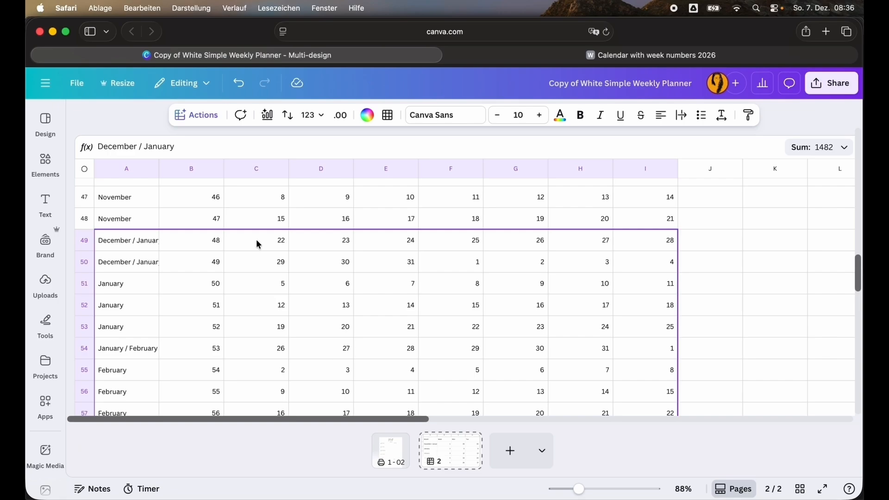
Clear the contents of A48:I58 and run Fill empty cells on that range again
click(136, 244)
scroll(136, 247, up, 1)
drag(131, 240, 635, 397)
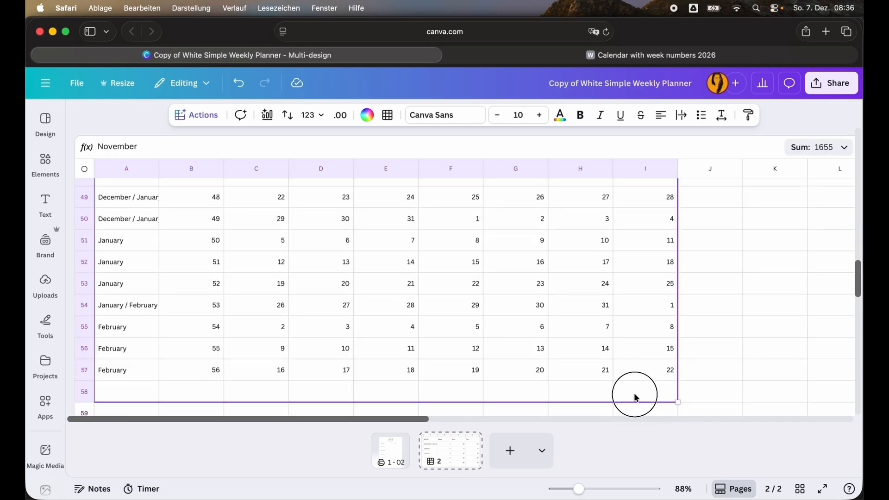
key(BackSpace)
scroll(159, 285, up, 3)
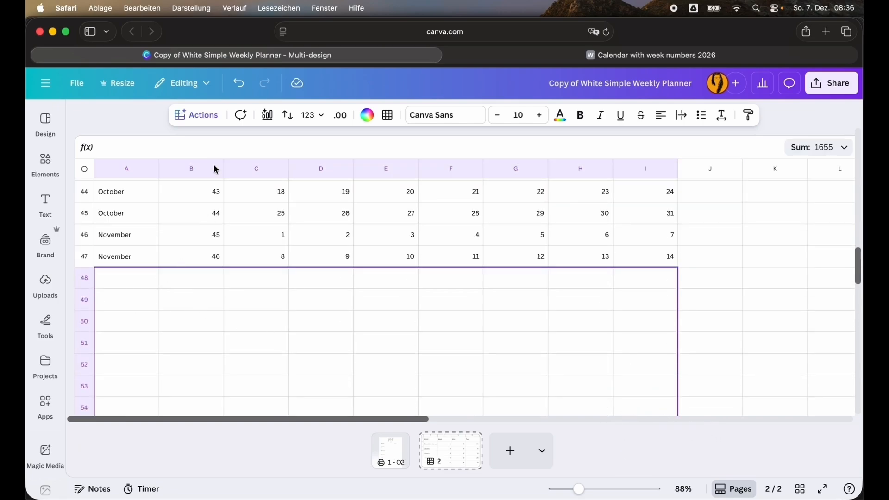
click(201, 116)
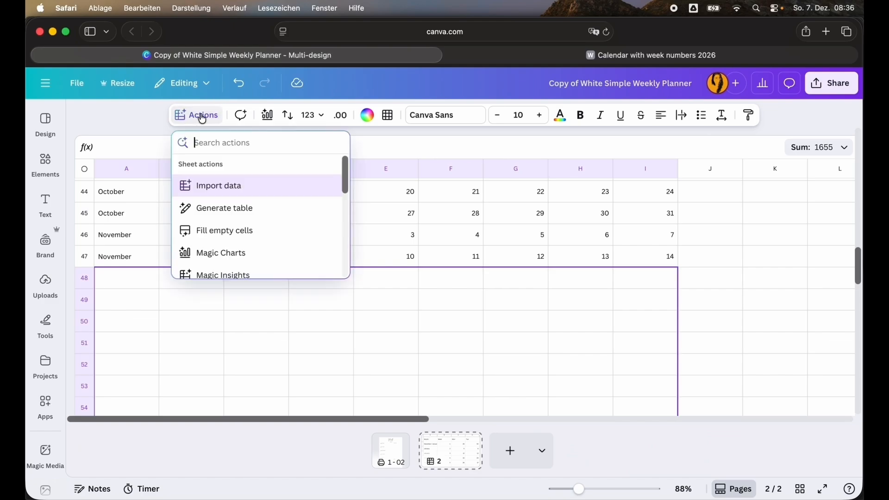
click(225, 231)
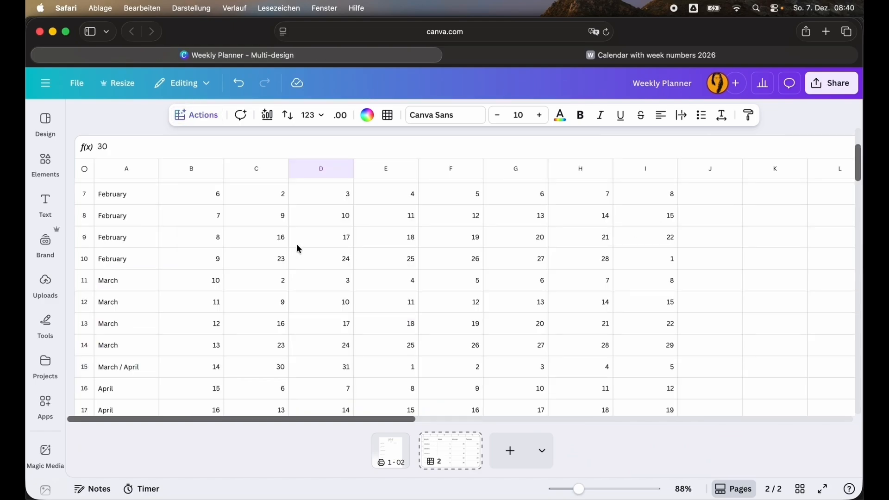
Select the complete calendar table A1:I54 and set it as the data range for Bulk create
scroll(249, 270, down, 10)
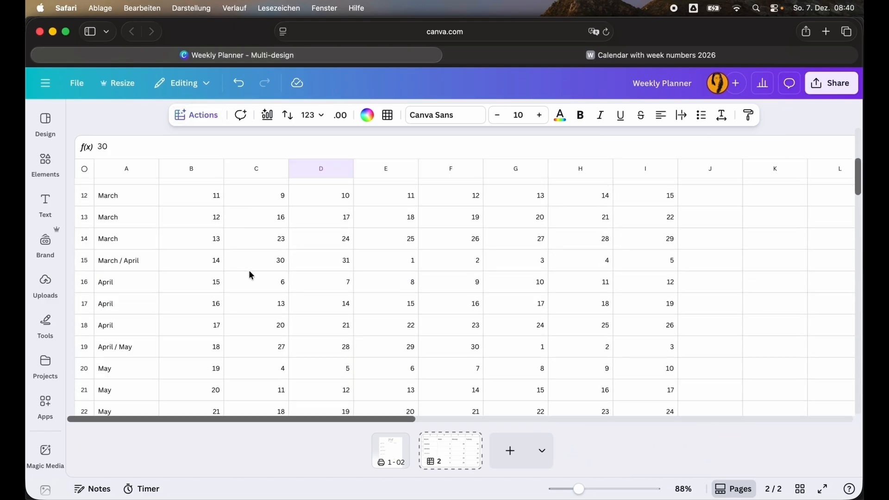
scroll(162, 287, down, 15)
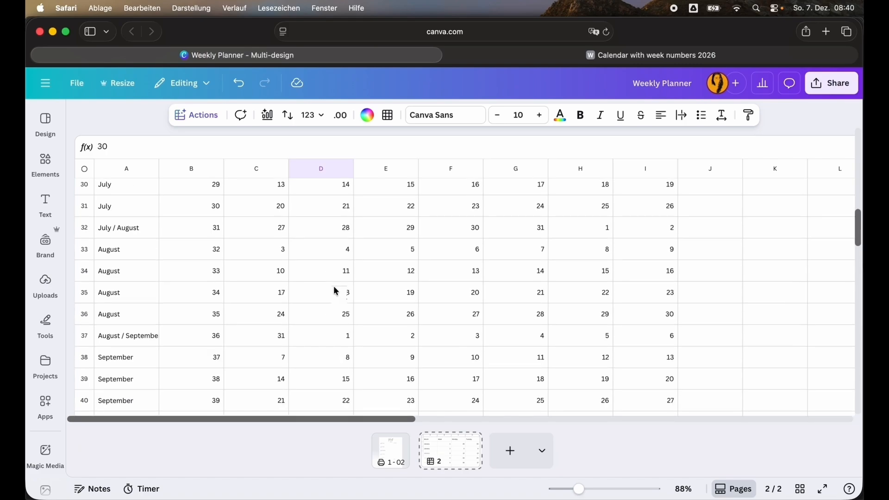
scroll(251, 302, up, 2)
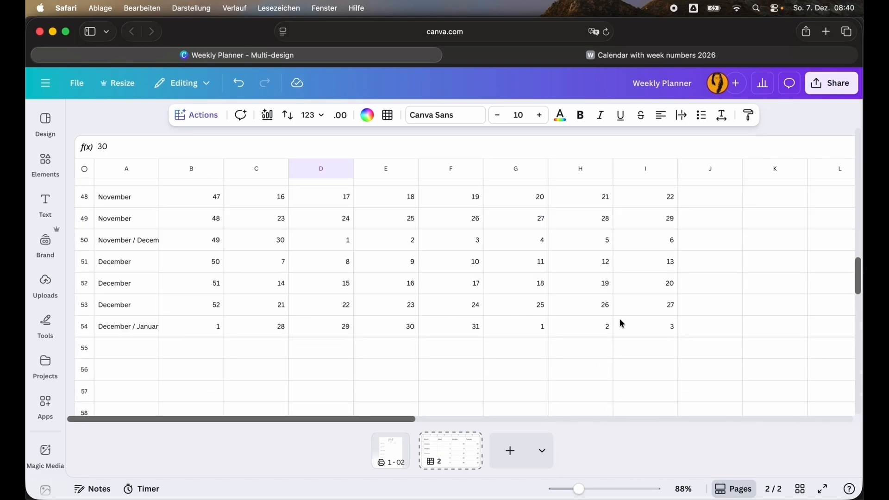
click(633, 326)
drag(633, 323, 125, 171)
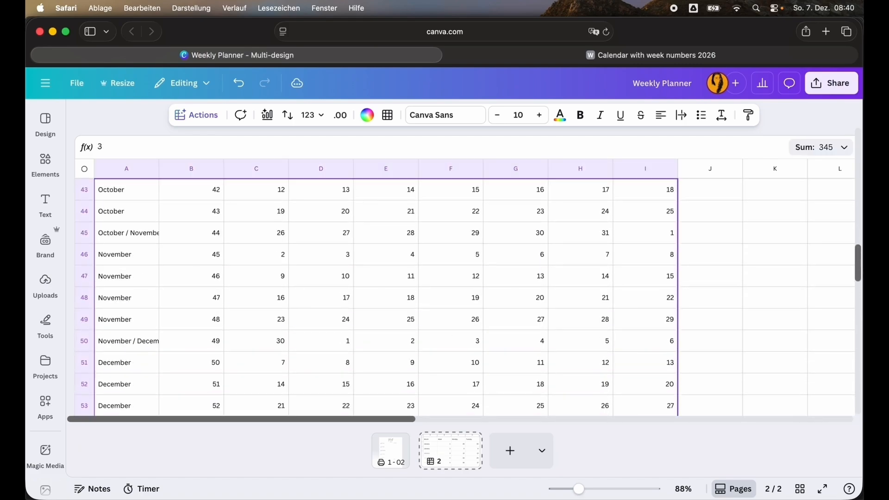
click(203, 119)
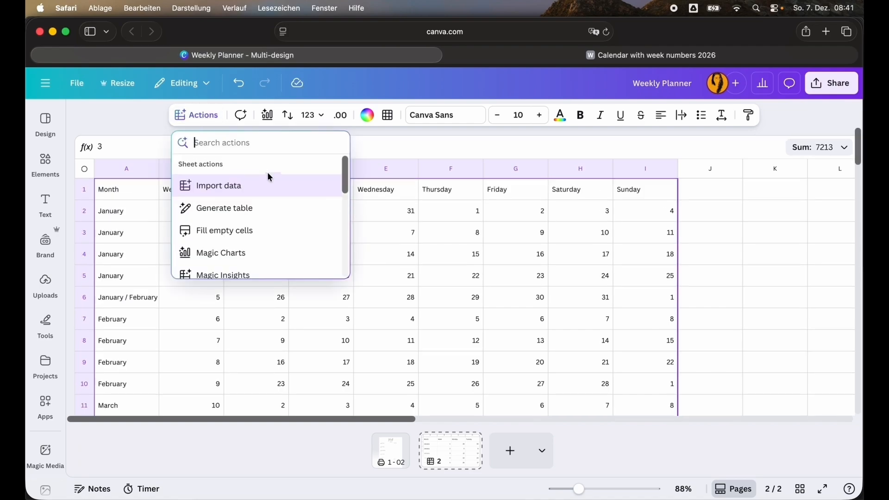
scroll(268, 176, down, 3)
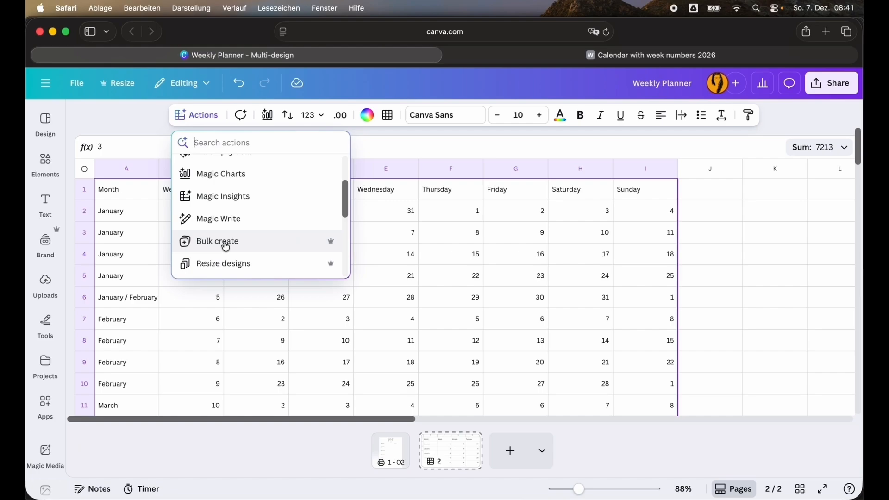
click(226, 245)
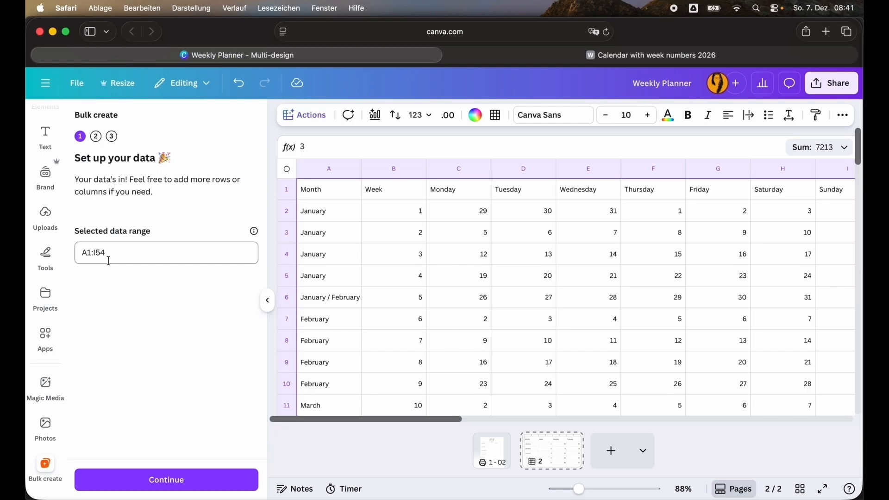
click(158, 477)
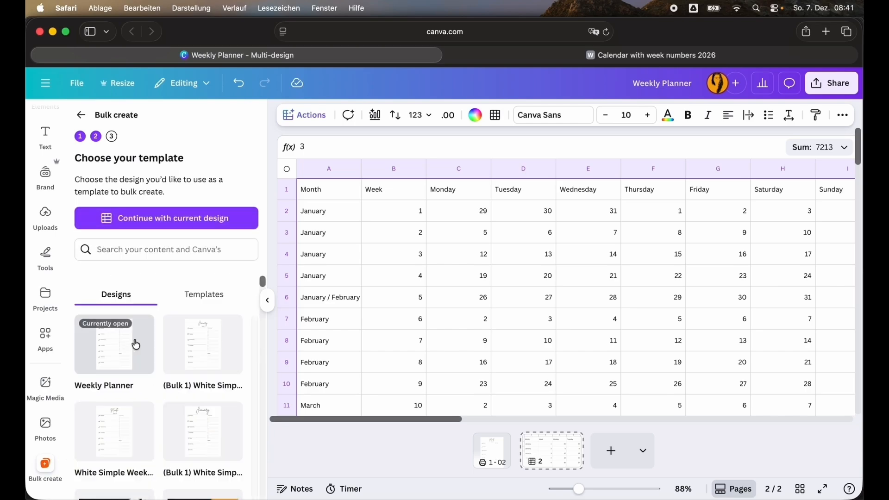
Choose the currently open Weekly Planner design as the bulk create template and look through the available data fields
click(114, 356)
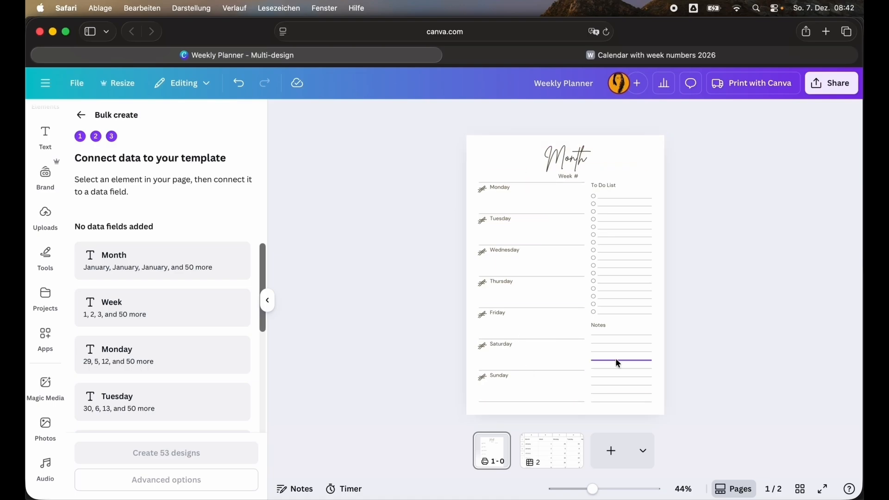
scroll(162, 277, down, 5)
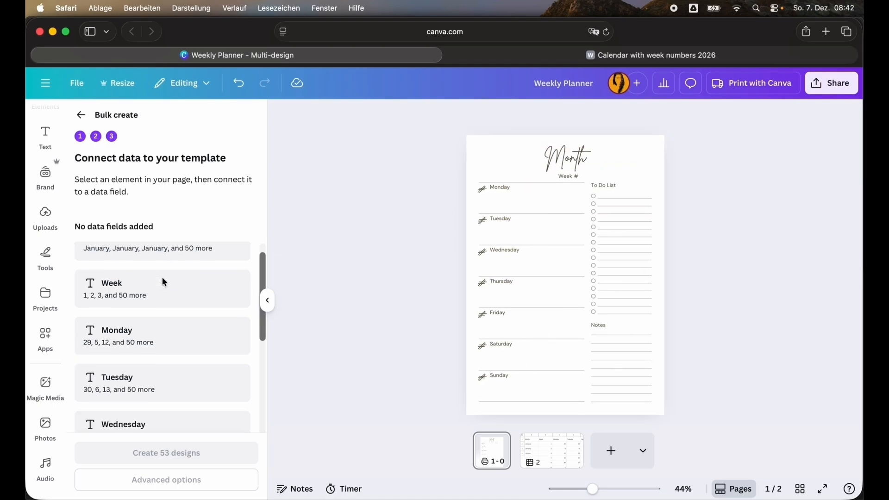
scroll(162, 278, up, 5)
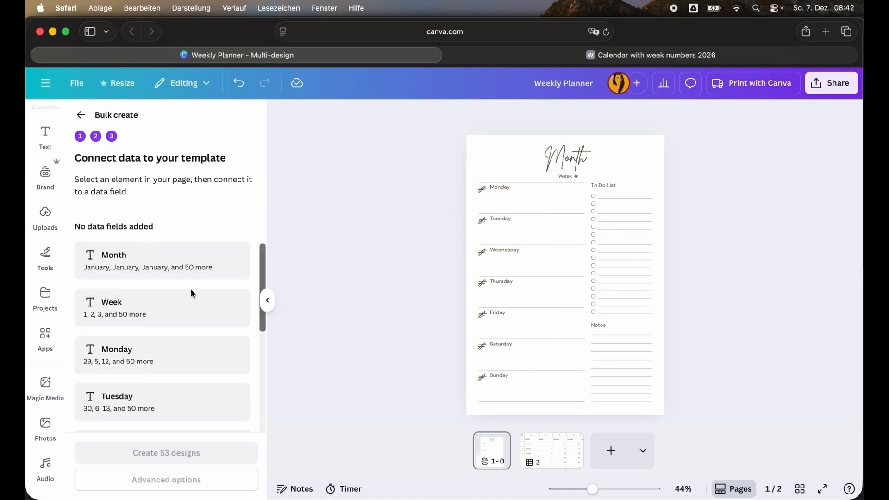
Connect the "Month" heading on the planner page to the Month data field
click(565, 159)
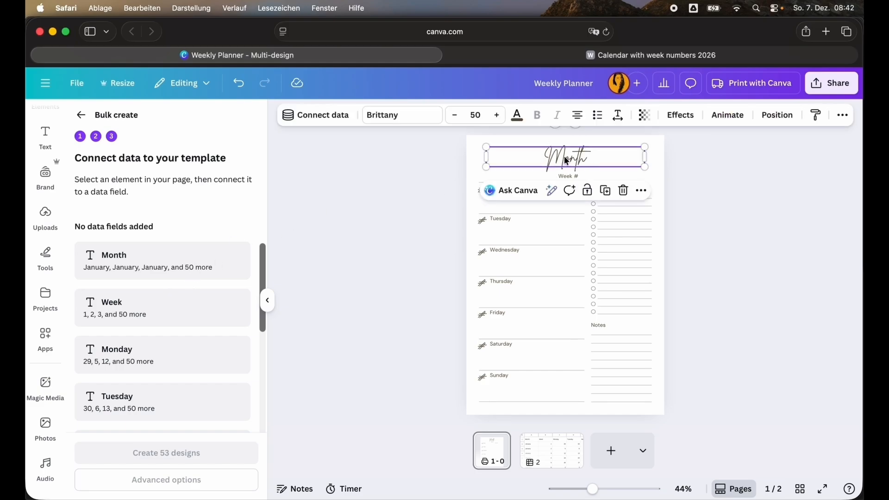
click(320, 115)
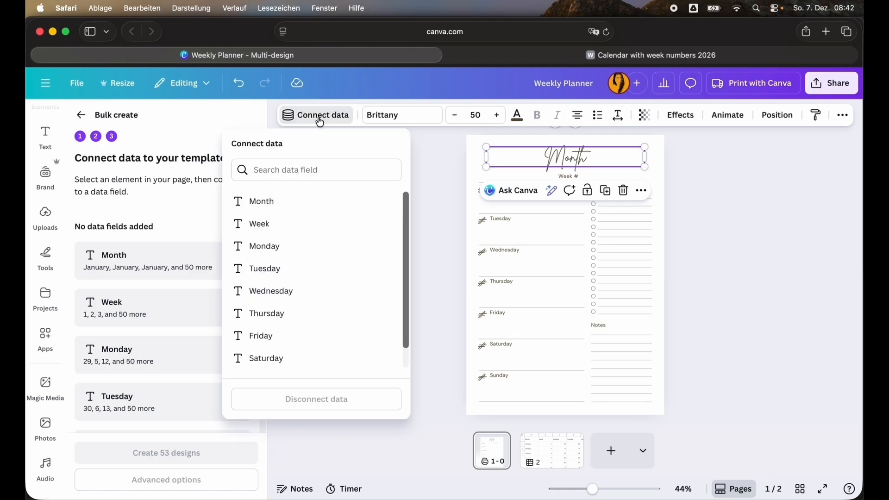
click(282, 205)
click(425, 202)
Connect the date placeholders beside Monday and Tuesday to the Monday and Tuesday data fields
click(479, 188)
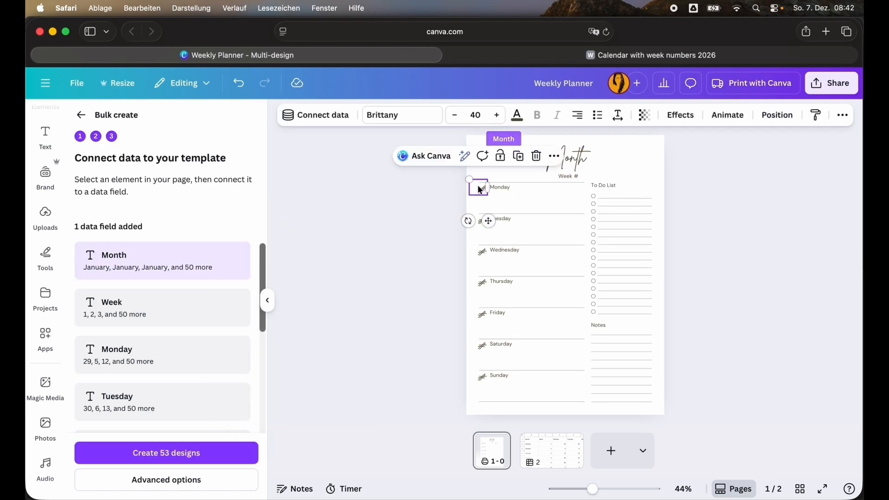
click(336, 116)
click(282, 247)
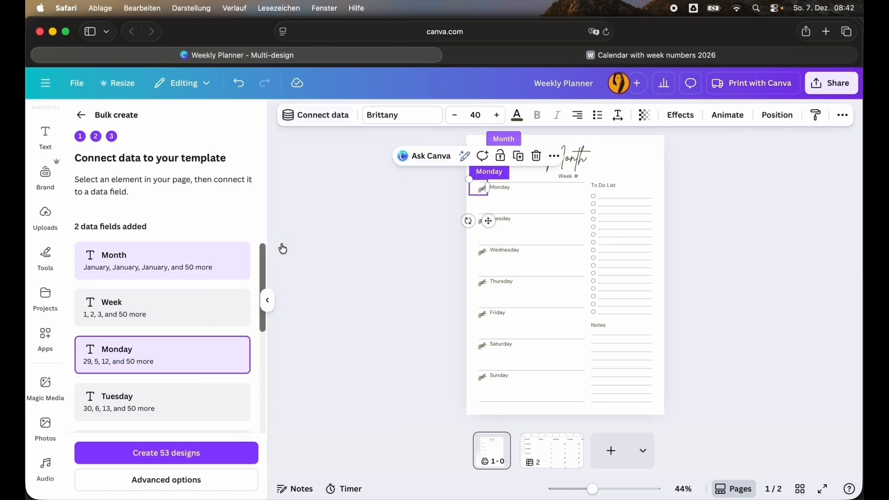
click(479, 226)
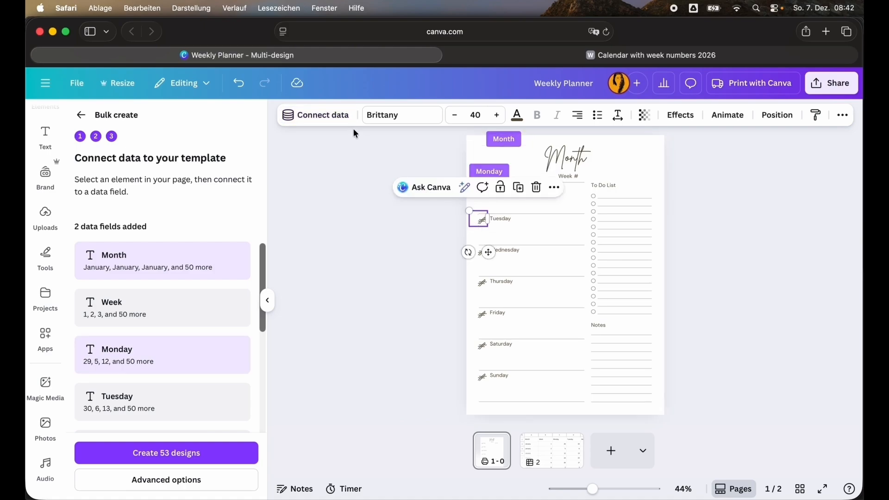
click(320, 115)
click(278, 268)
Connect the date placeholders beside Wednesday and Thursday to the Wednesday and Thursday data fields
click(323, 118)
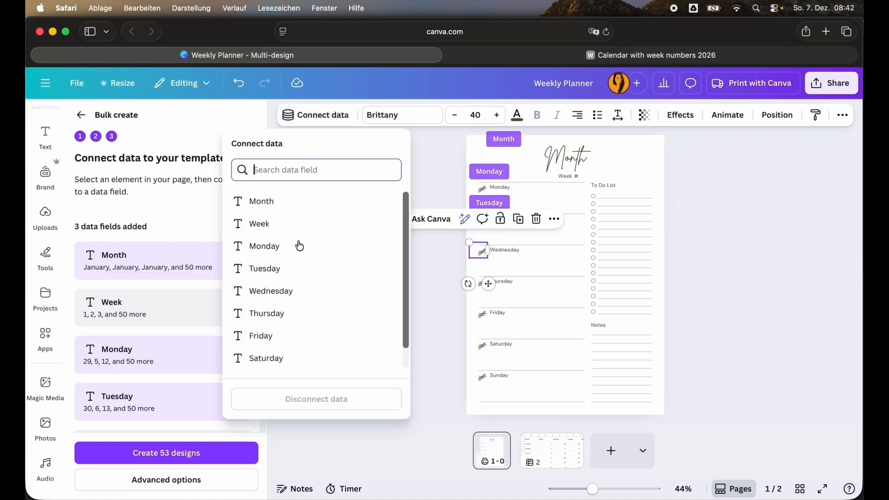
click(287, 290)
click(322, 122)
click(301, 313)
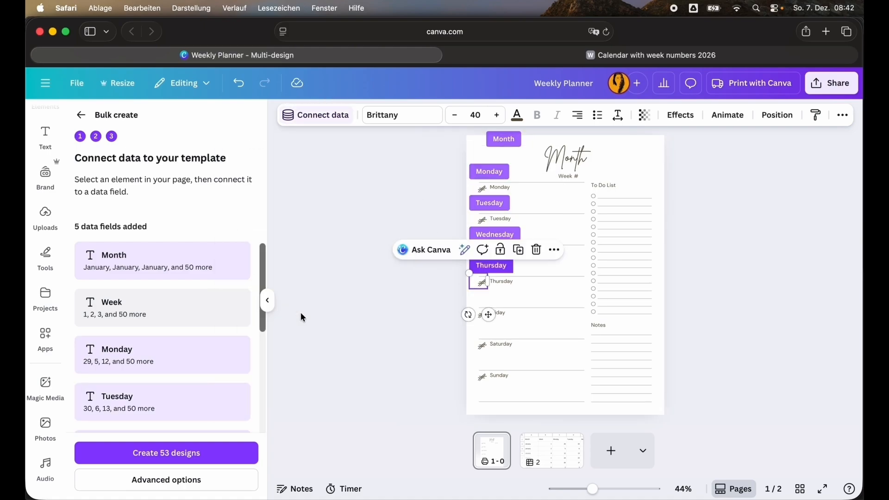
Connect the date placeholders beside Friday and Saturday to the Friday and Saturday data fields
click(480, 314)
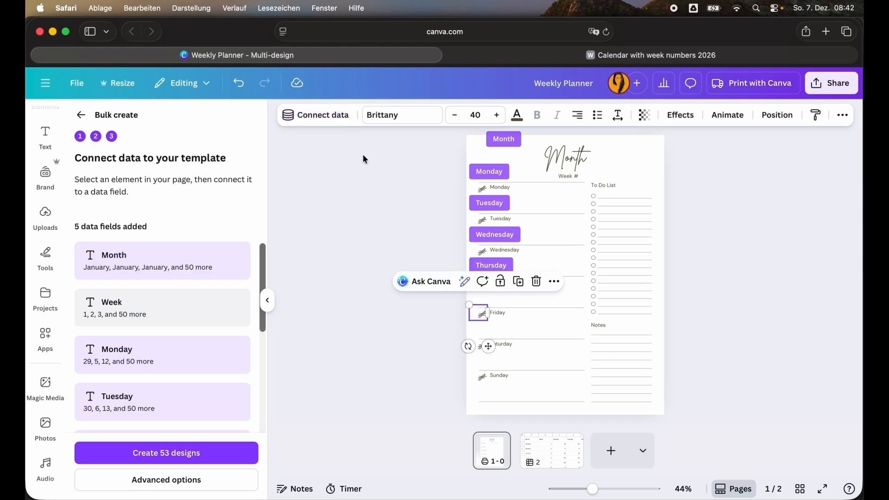
click(321, 115)
click(296, 336)
click(481, 345)
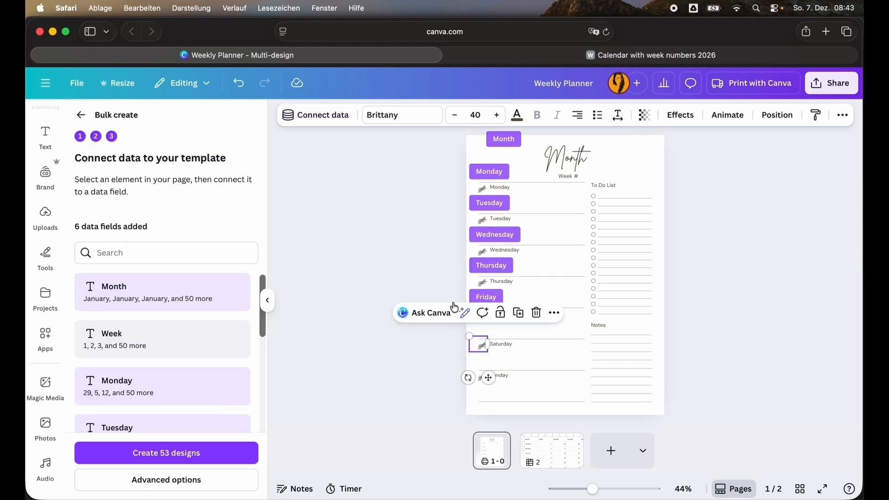
click(314, 115)
click(287, 359)
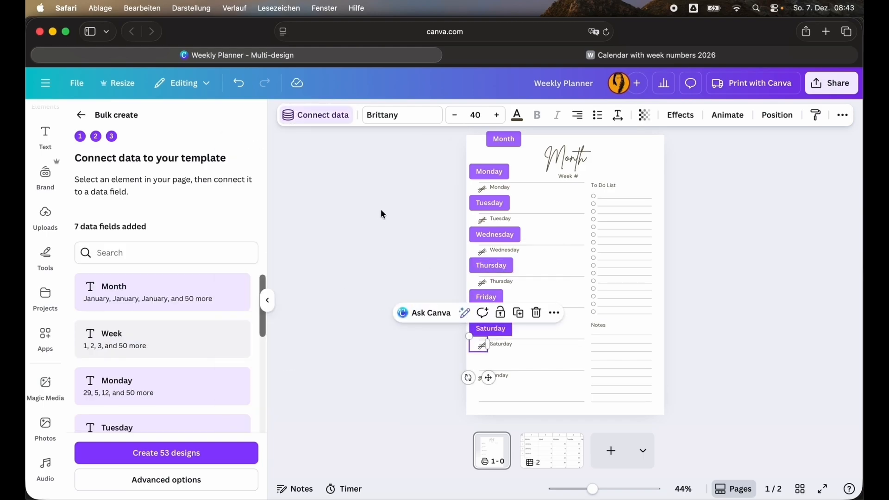
Connect the date placeholder beside Sunday to the Sunday data field
click(480, 376)
click(306, 116)
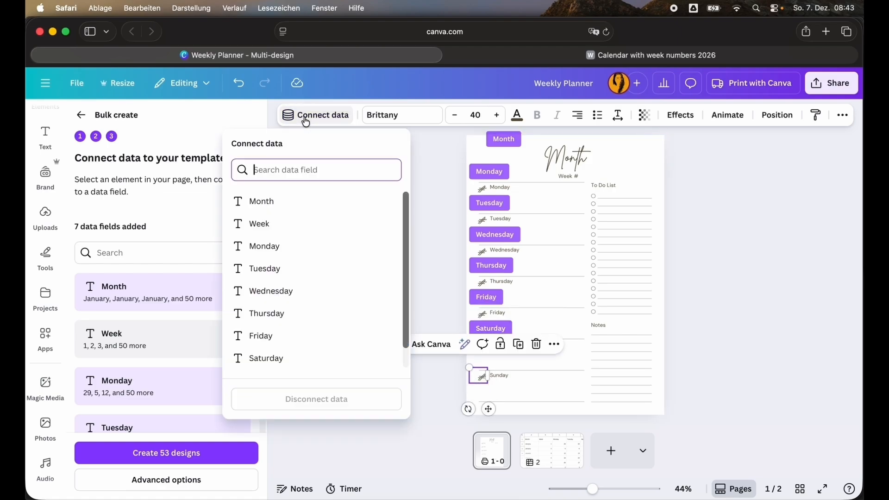
click(283, 360)
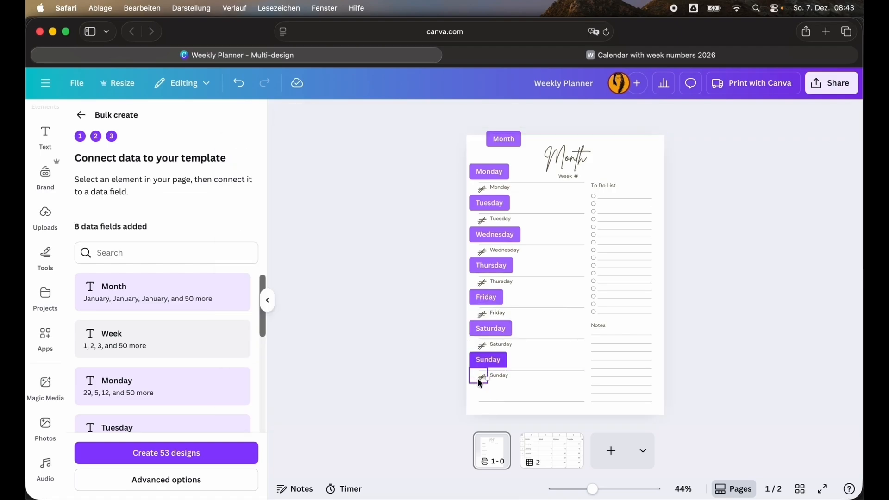
click(478, 368)
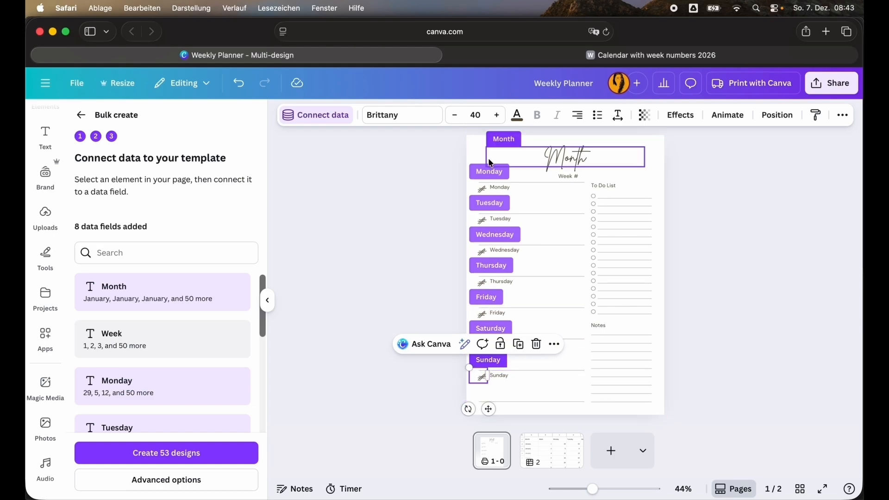
click(425, 392)
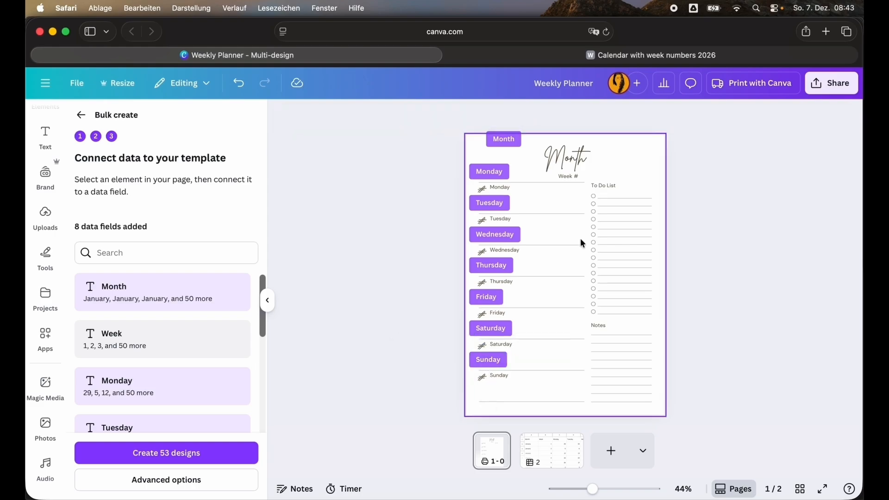
Connect the number placeholder after "Week" under the month heading to the Week data field and look through the list of connected fields
click(580, 180)
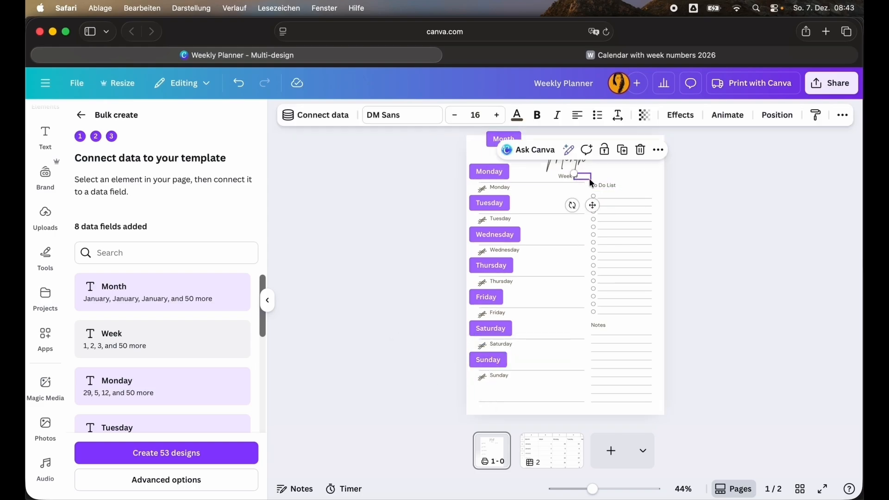
click(338, 116)
click(324, 221)
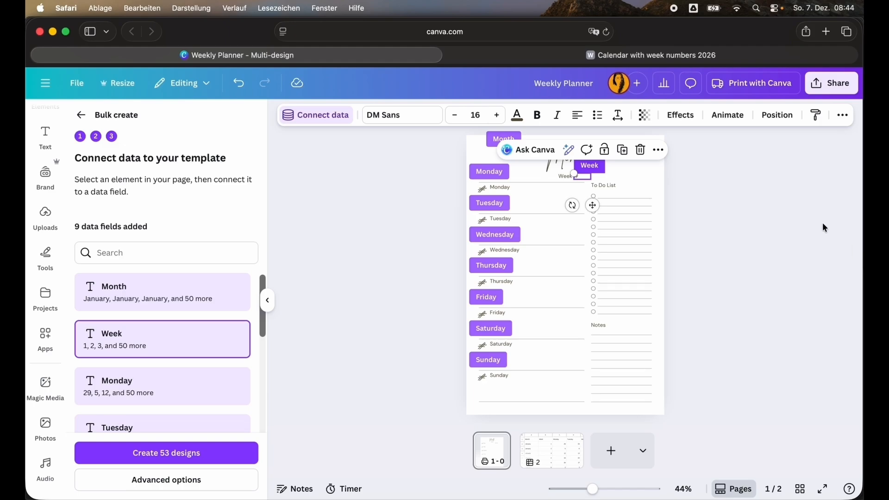
scroll(183, 357, down, 5)
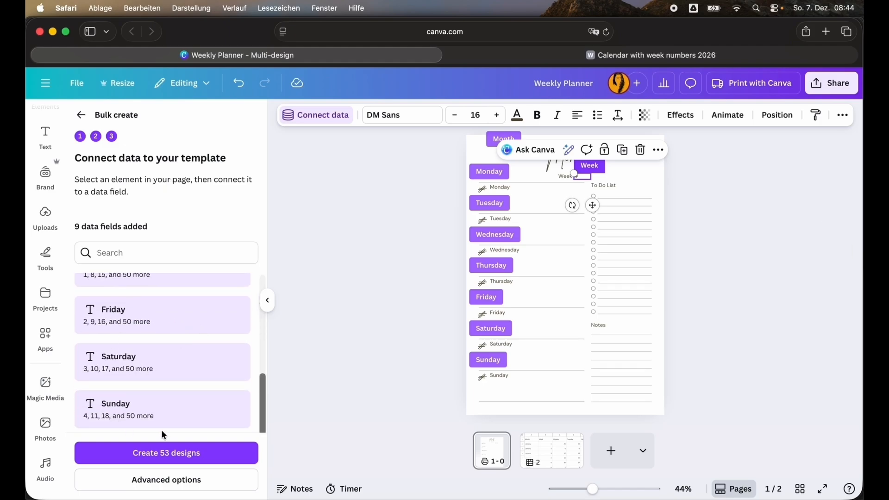
scroll(179, 330, up, 5)
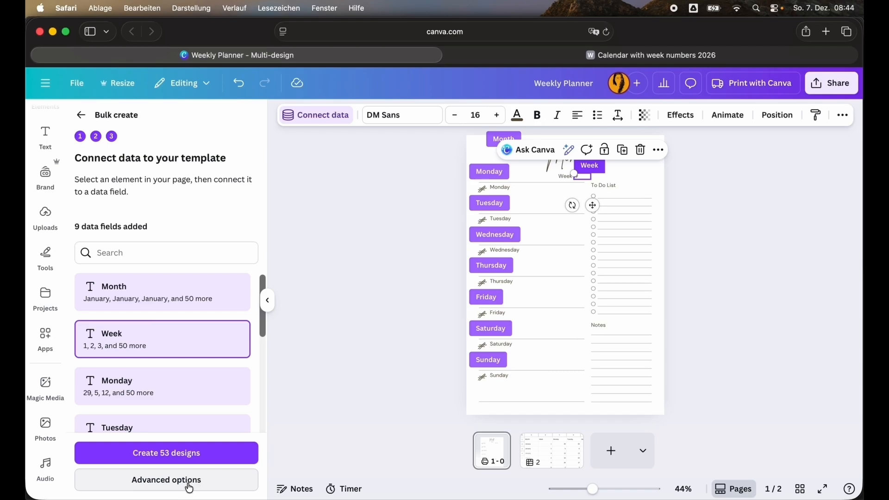
Set the bulk create output to 1 design with multiple pages, keeping the original design name and Your Projects as the save location
click(190, 485)
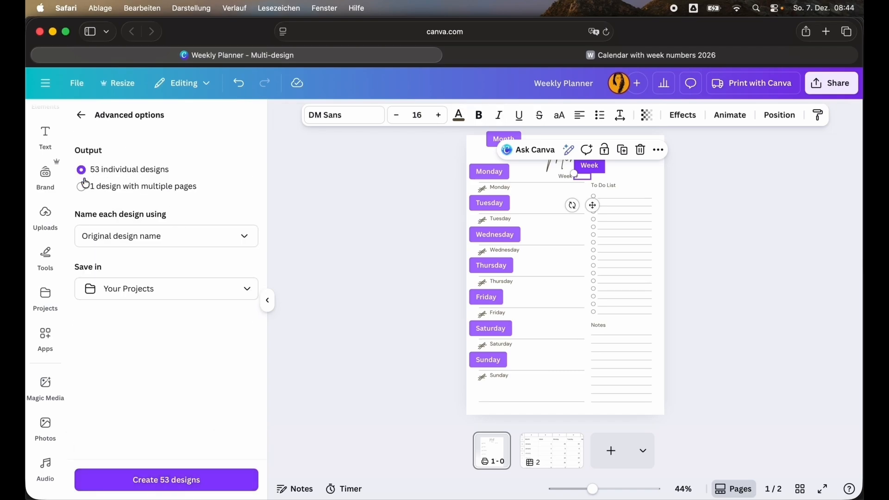
click(122, 190)
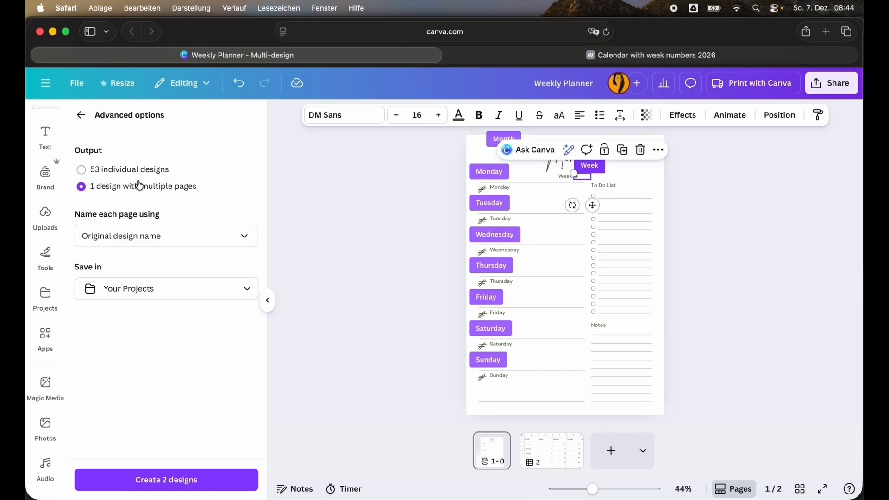
click(123, 235)
click(243, 212)
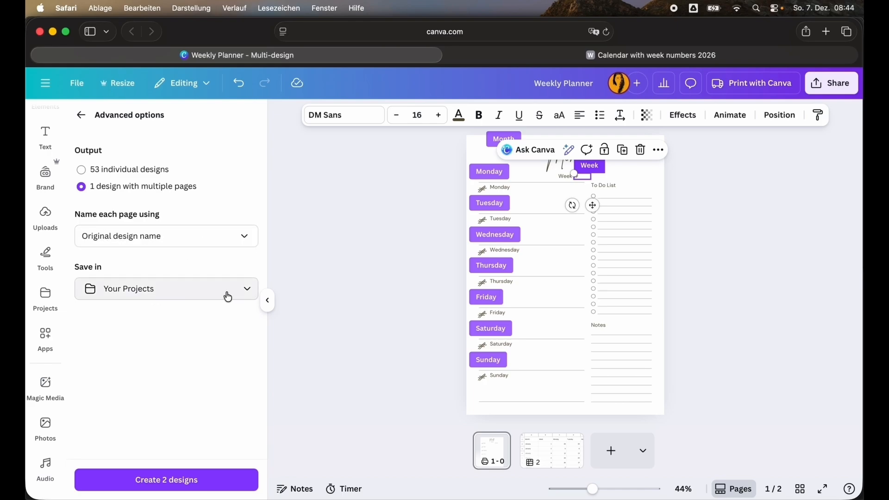
click(247, 293)
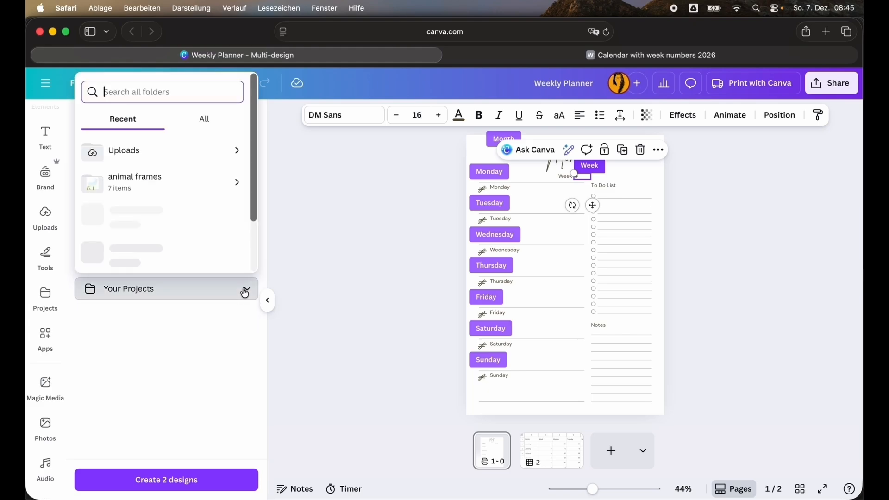
click(145, 321)
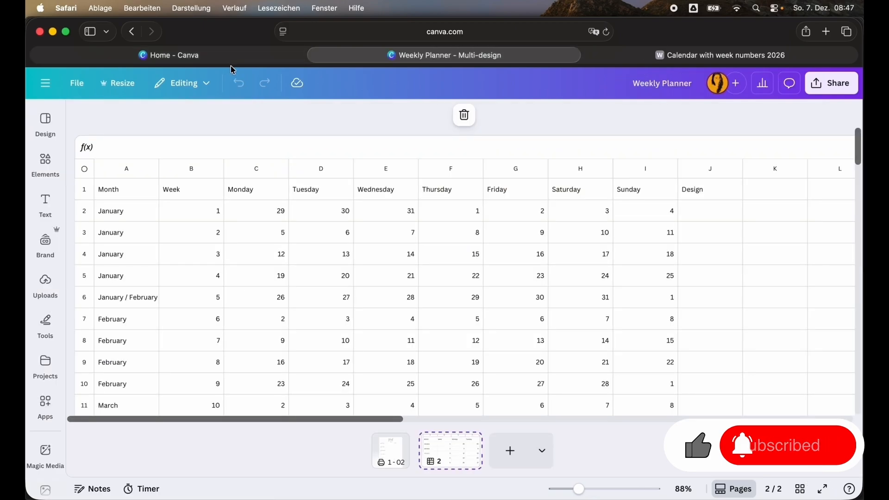
Open the generated "(Bulk 1) Weekly Planner" design from the recent designs and check individual pages such as pages 5 and 11
click(175, 55)
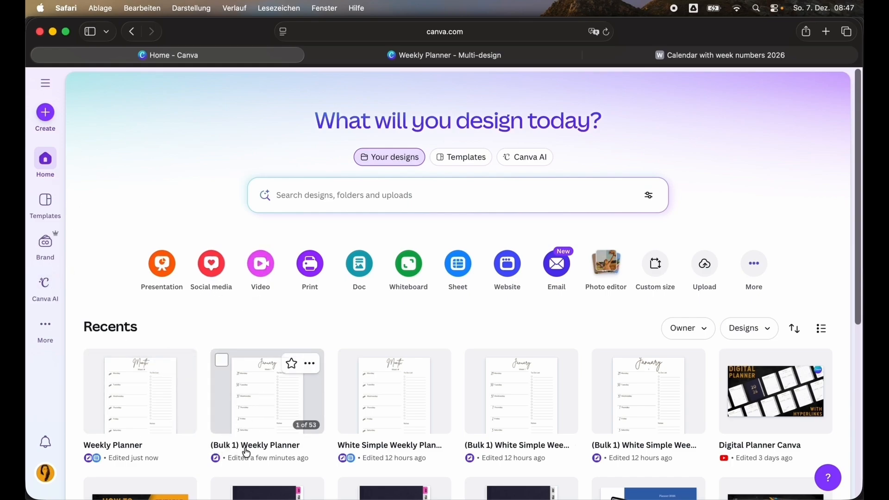
click(270, 390)
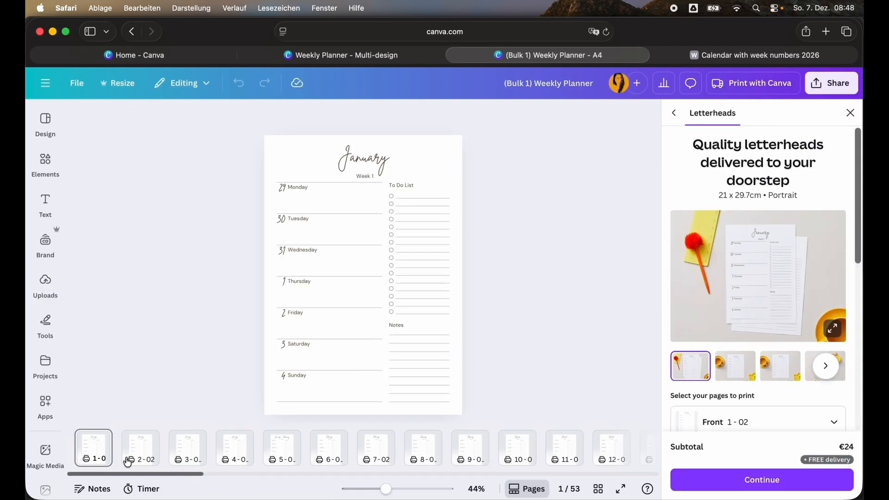
drag(137, 474, 119, 462)
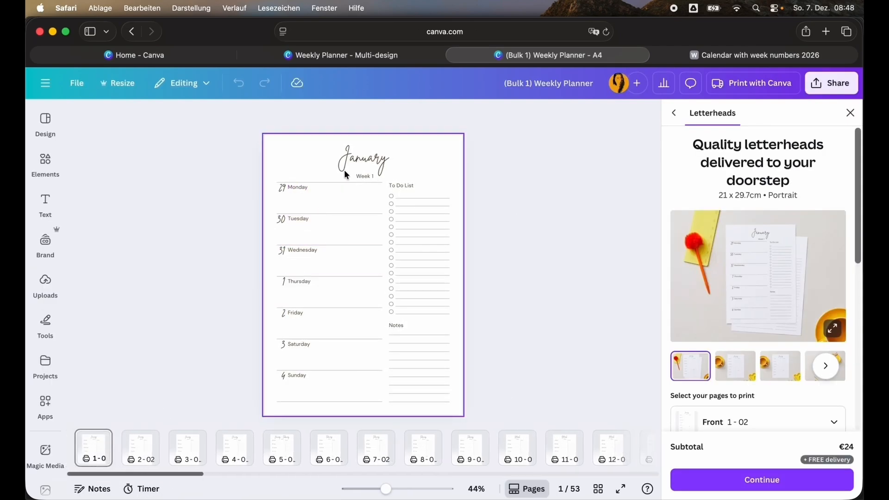
click(282, 445)
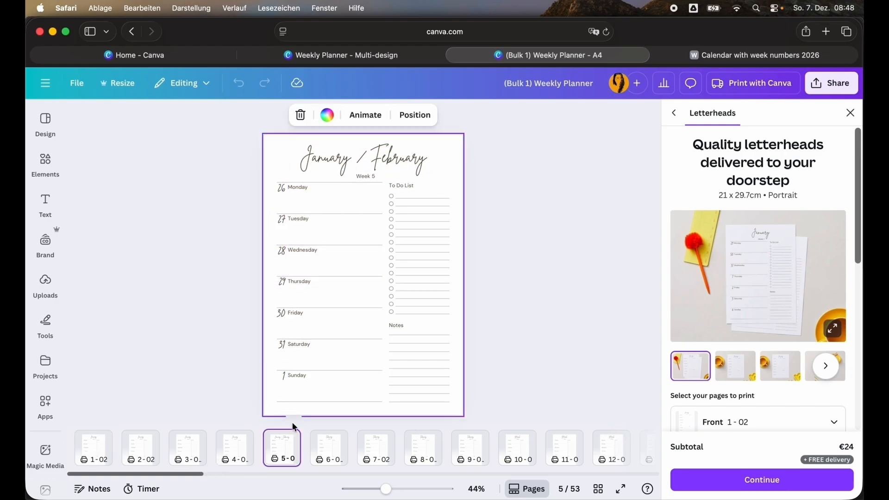
click(574, 458)
Show all planner pages in a grid and look through them down to the last week of the year
click(598, 488)
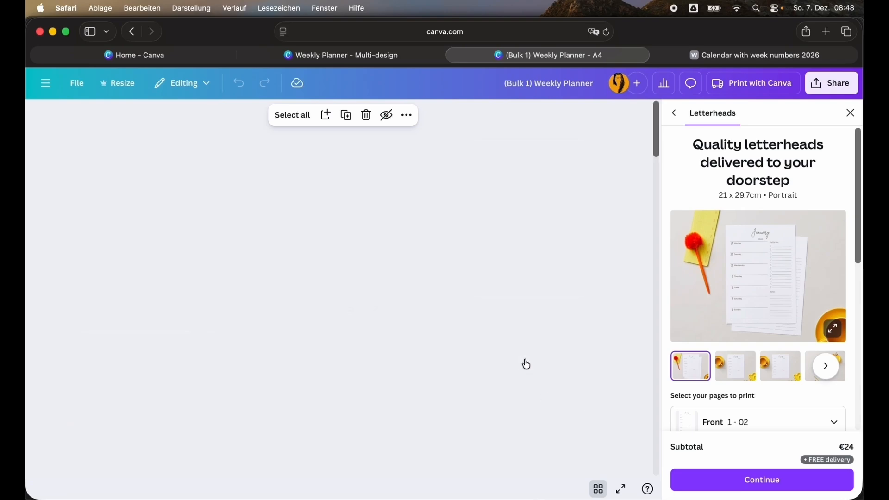
scroll(396, 273, down, 2)
scroll(396, 273, down, 10)
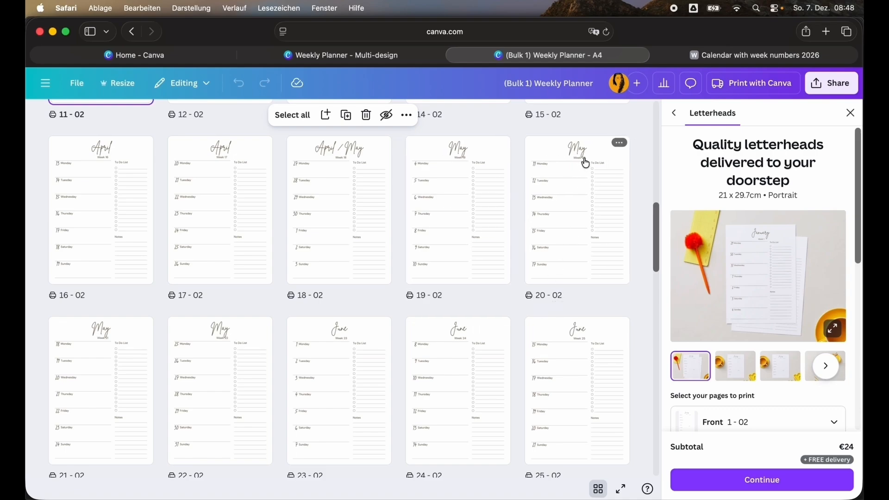
scroll(521, 259, down, 20)
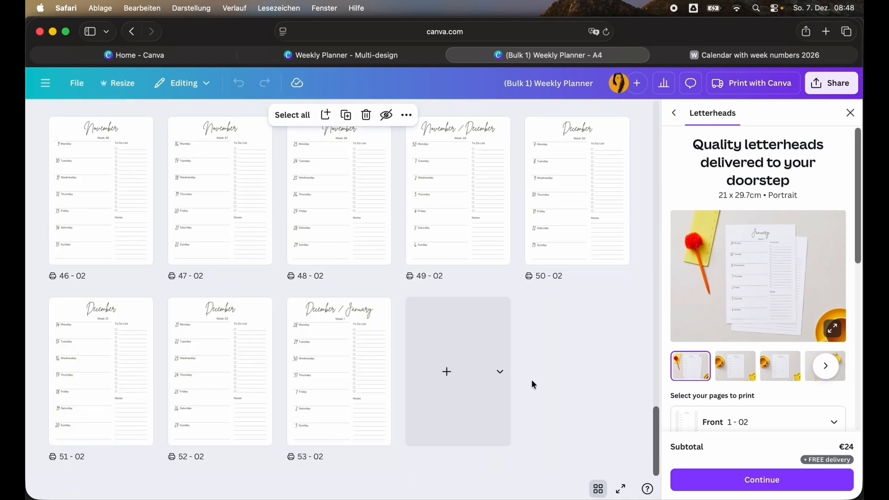